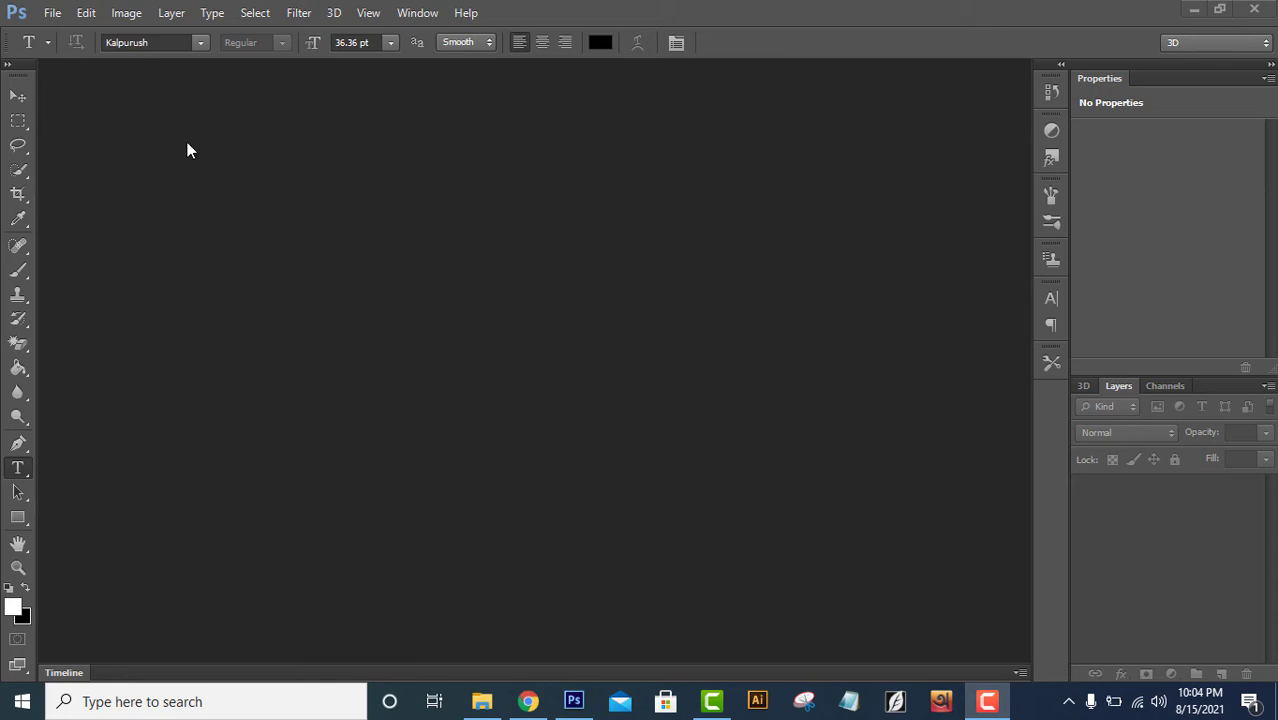
- Create a new 1280 × 720 px, 72 ppi RGB document with a white background
left_click(50, 13)
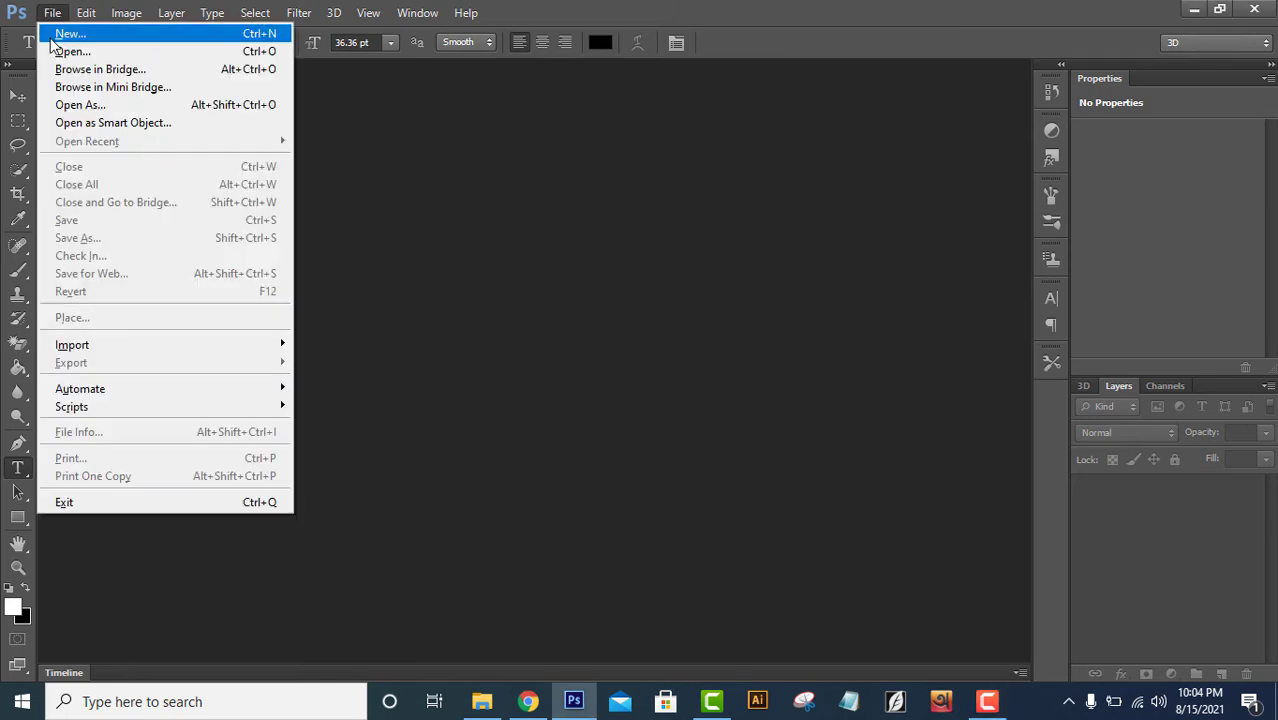
left_click(50, 36)
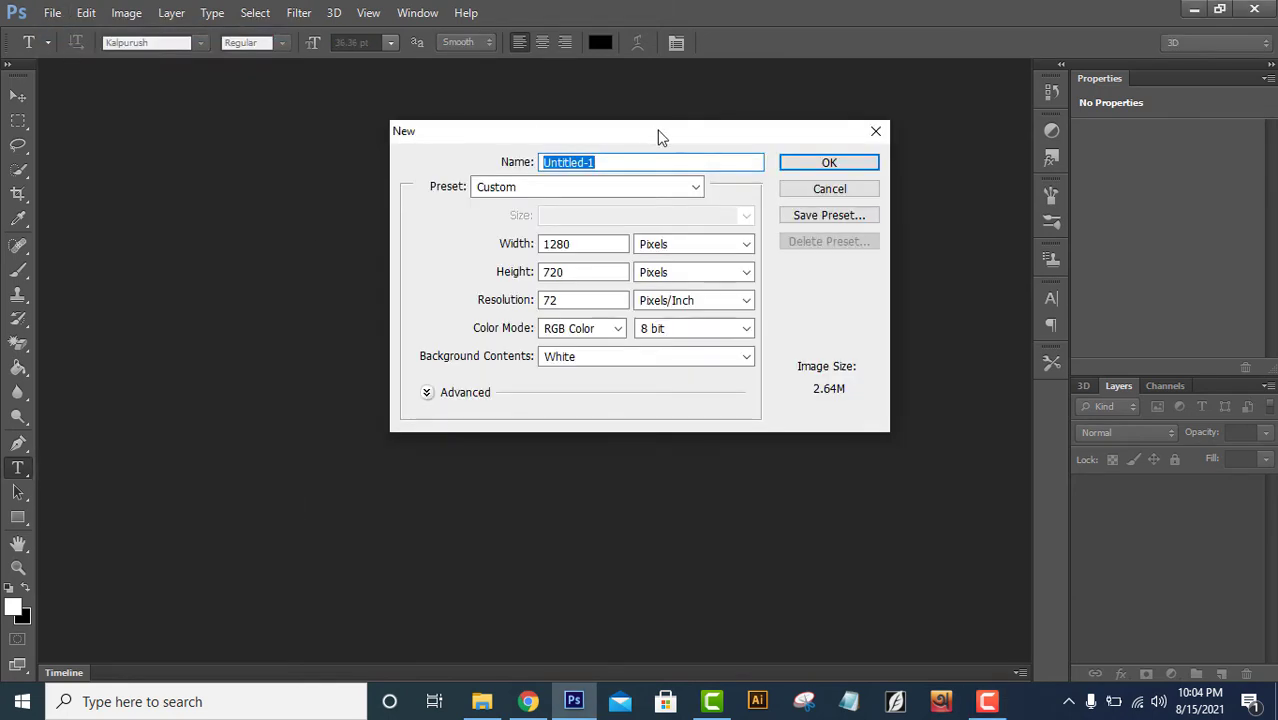
left_click(828, 162)
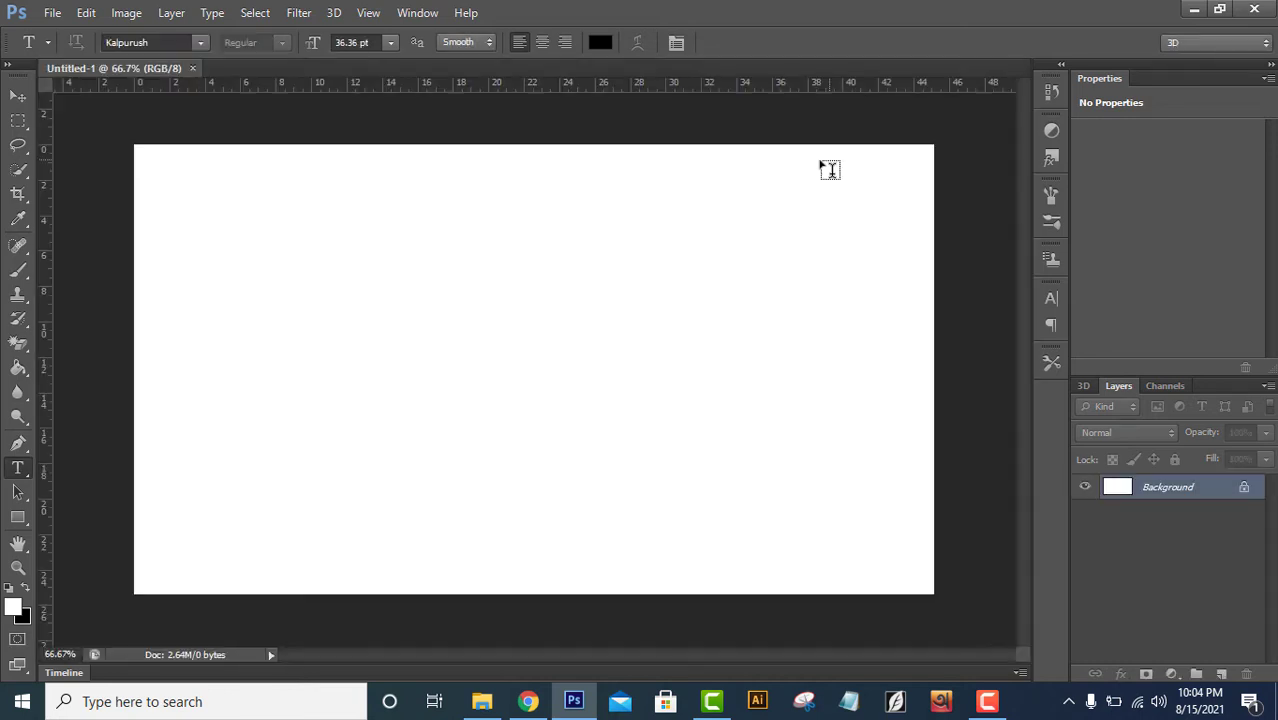
- Copy the Bengali word ব্যাগ্রাউন্ড from Chrome's Google search box, then return to Photoshop
left_click(522, 703)
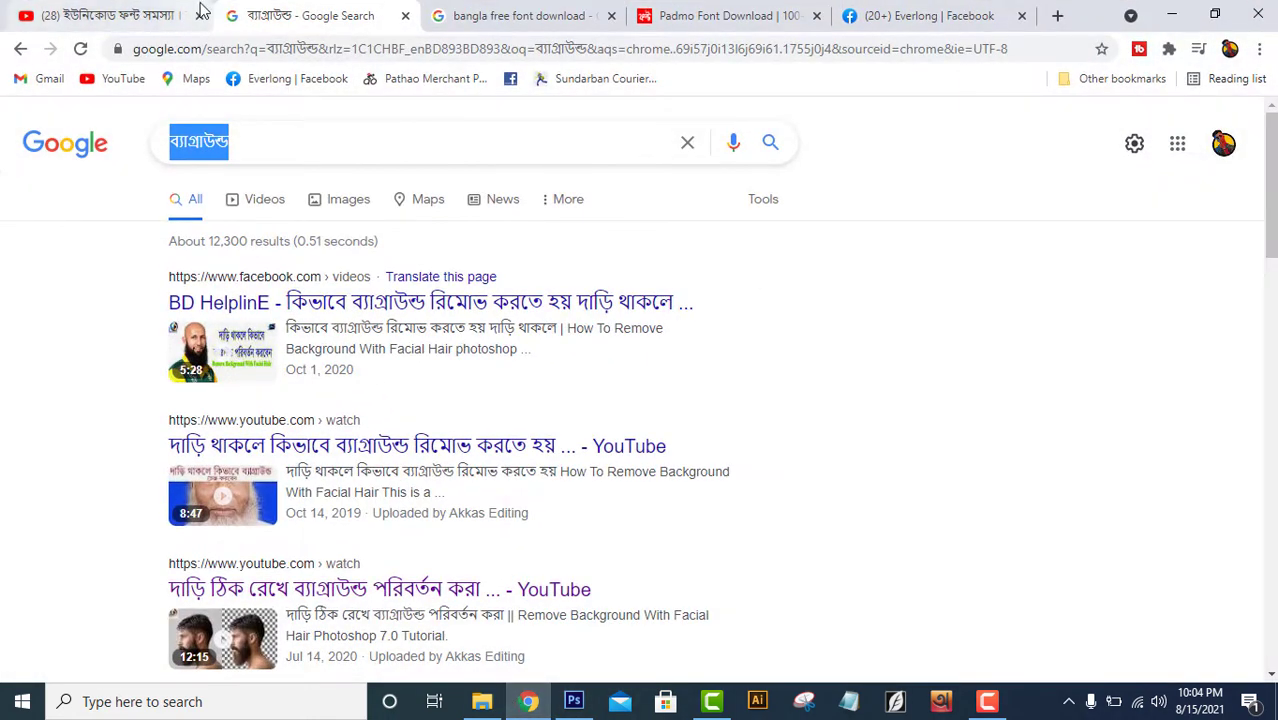
left_click(240, 140)
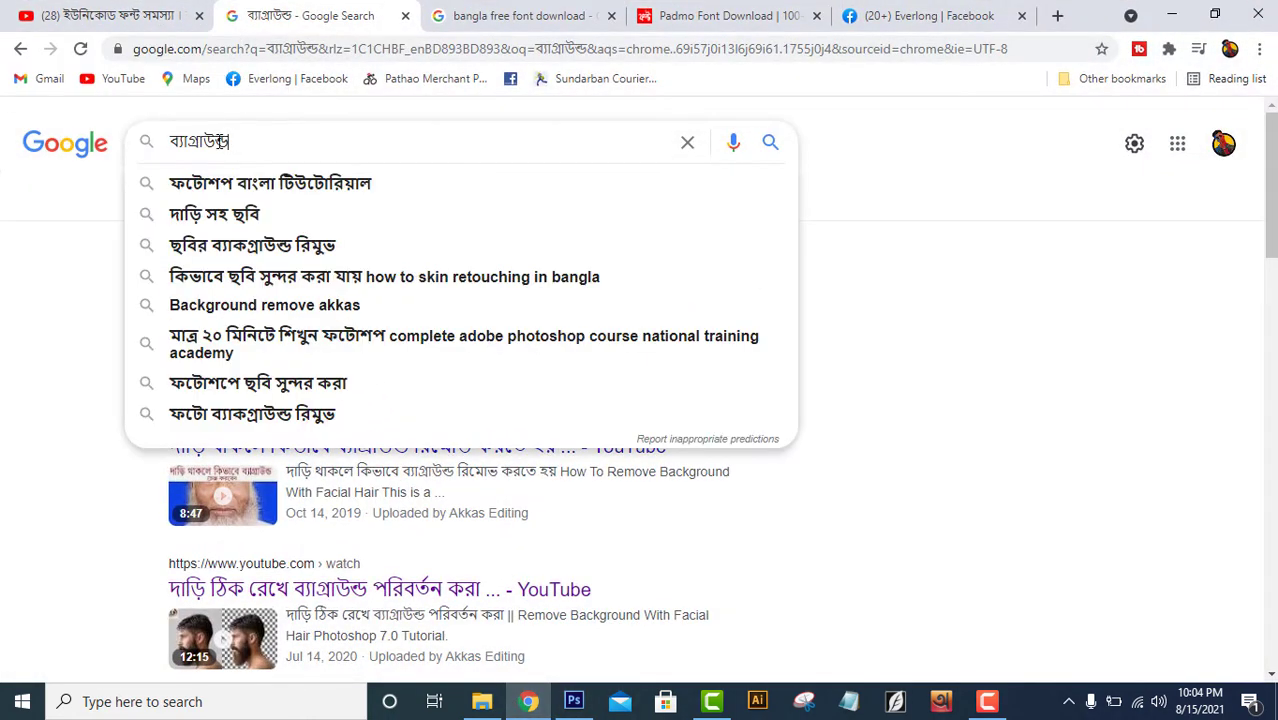
left_click_drag(240, 143, 155, 148)
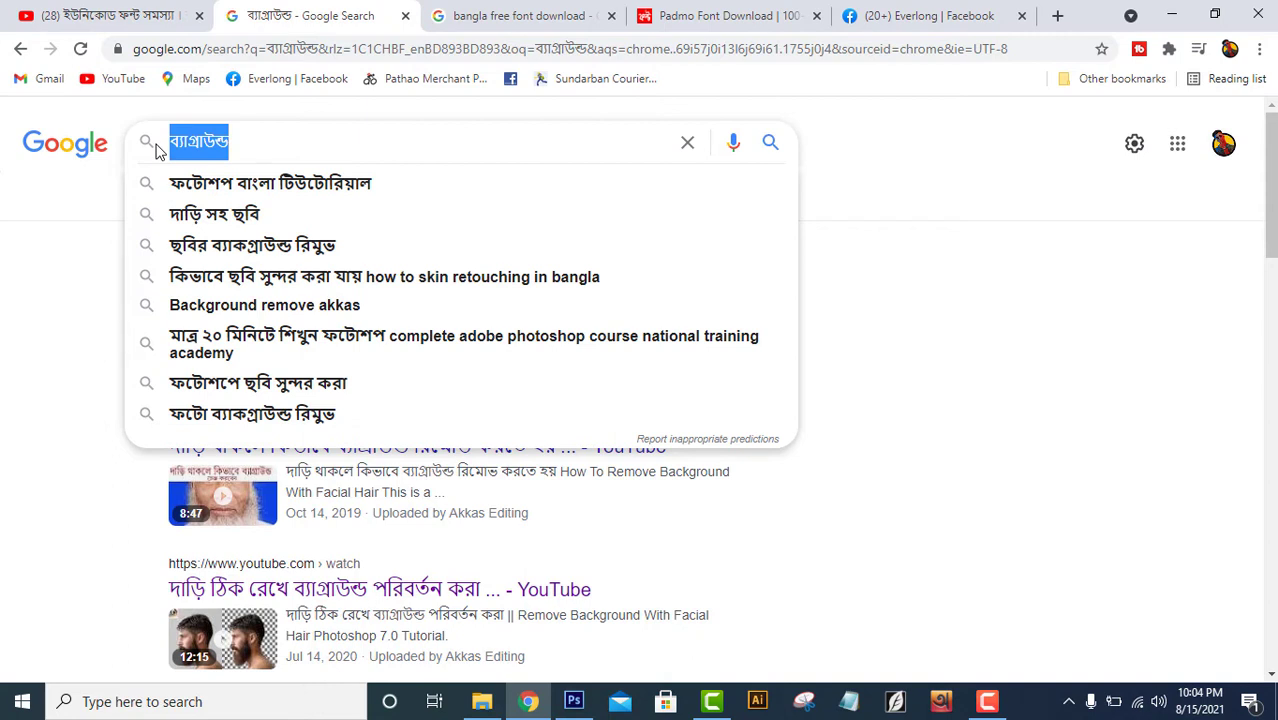
right_click(186, 140)
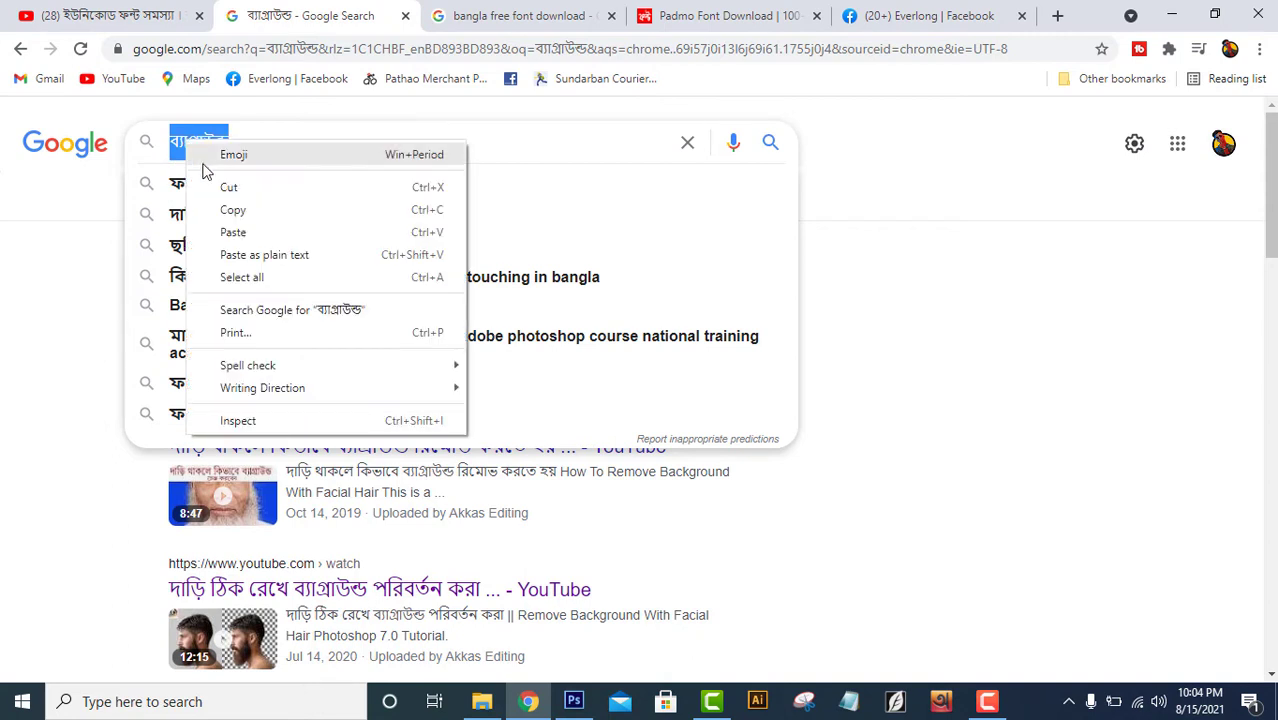
left_click(233, 210)
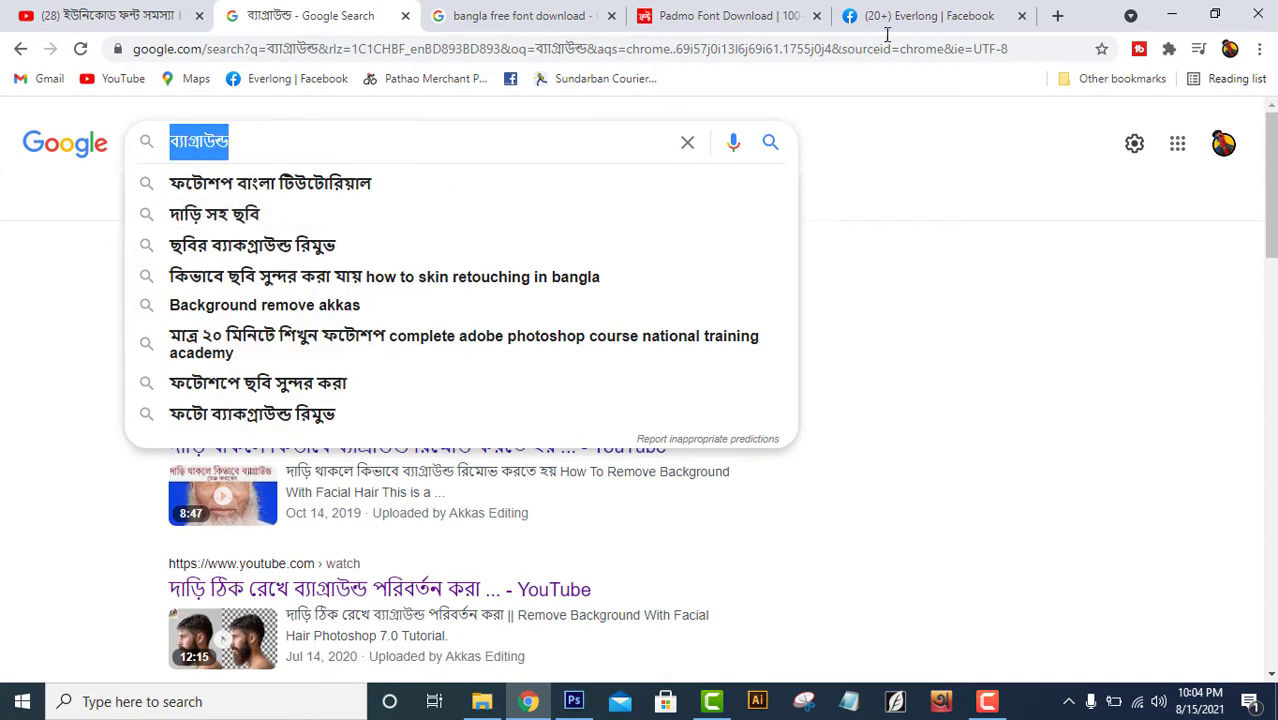
left_click(575, 705)
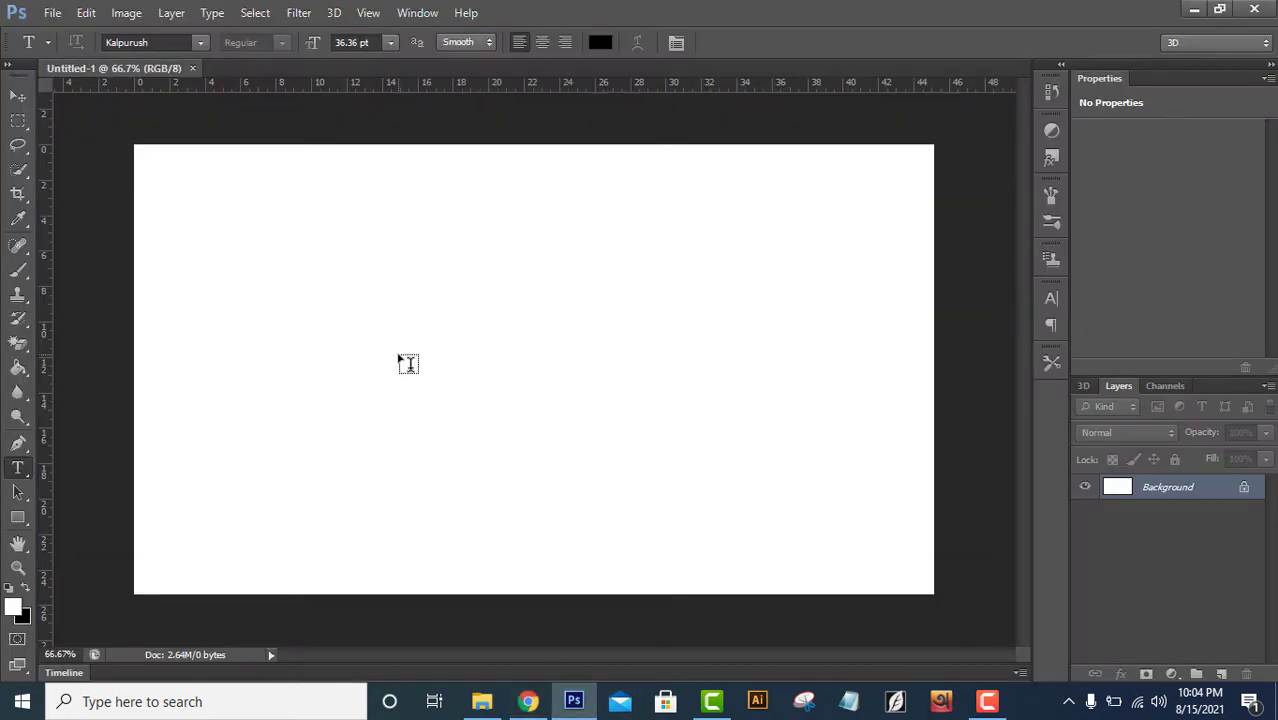
- Paste the Bengali word into a new type layer, then erase all of it, leaving Layer 1 empty
left_click(407, 362)
key("ctrl+v")
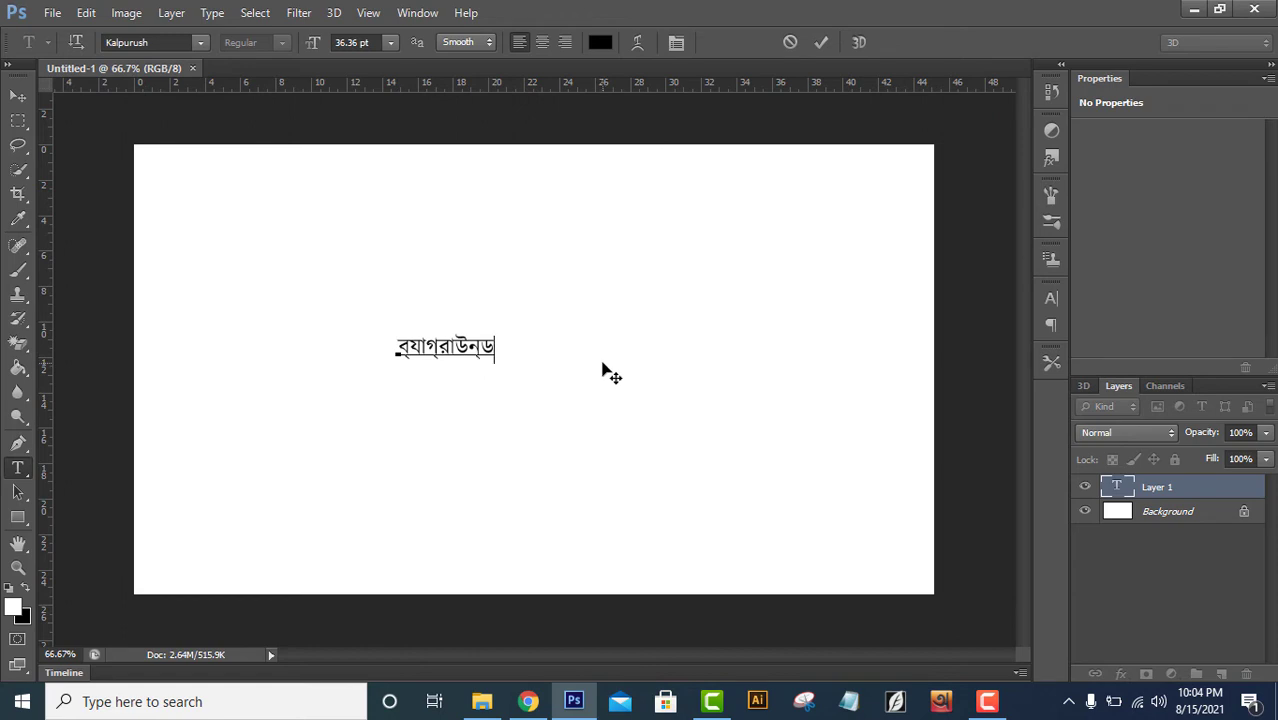
key("BackSpace")
key("ctrl+a")
key("BackSpace")
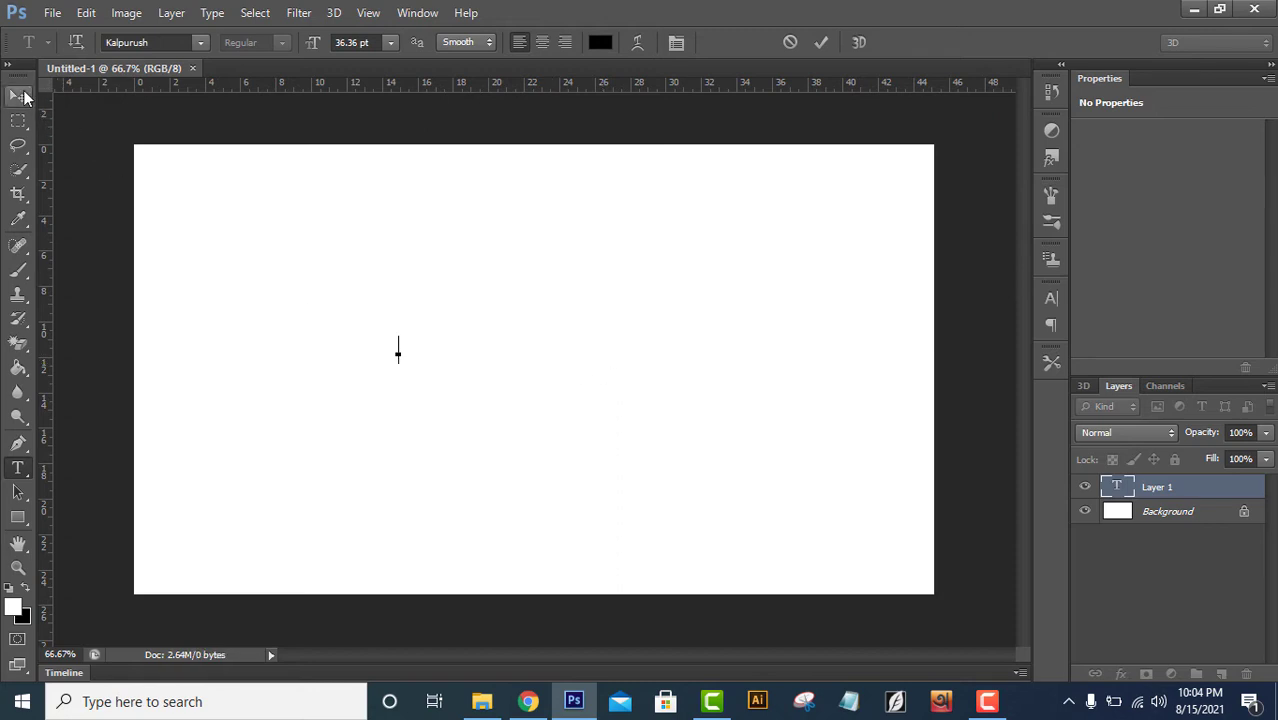
left_click(18, 96)
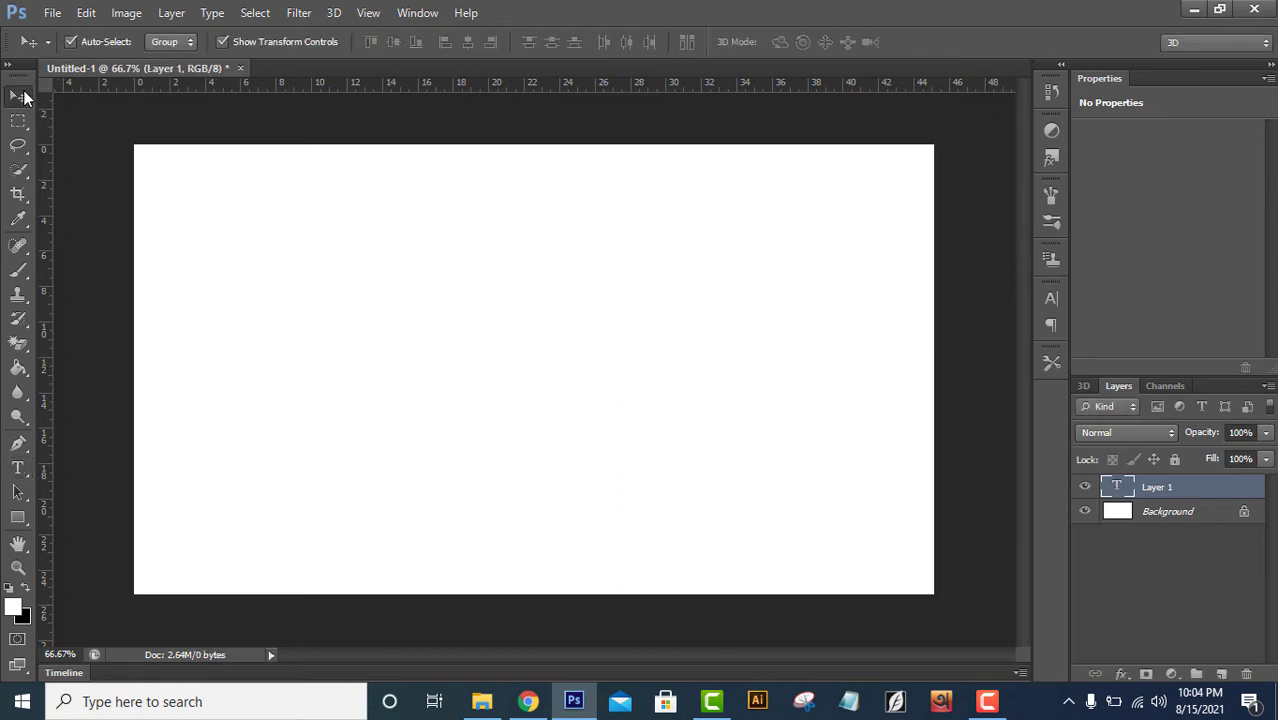
- Confirm the Middle Eastern text engine in the Type preferences
left_click(86, 13)
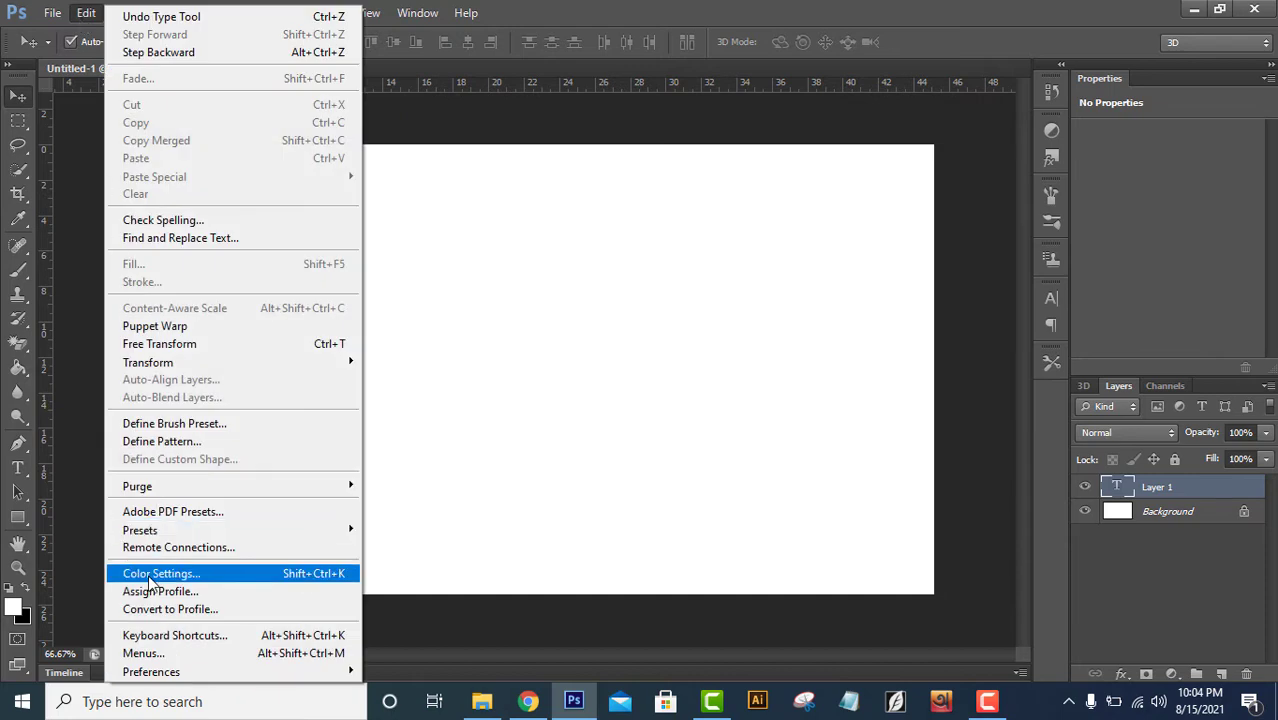
mouse_move(151, 672)
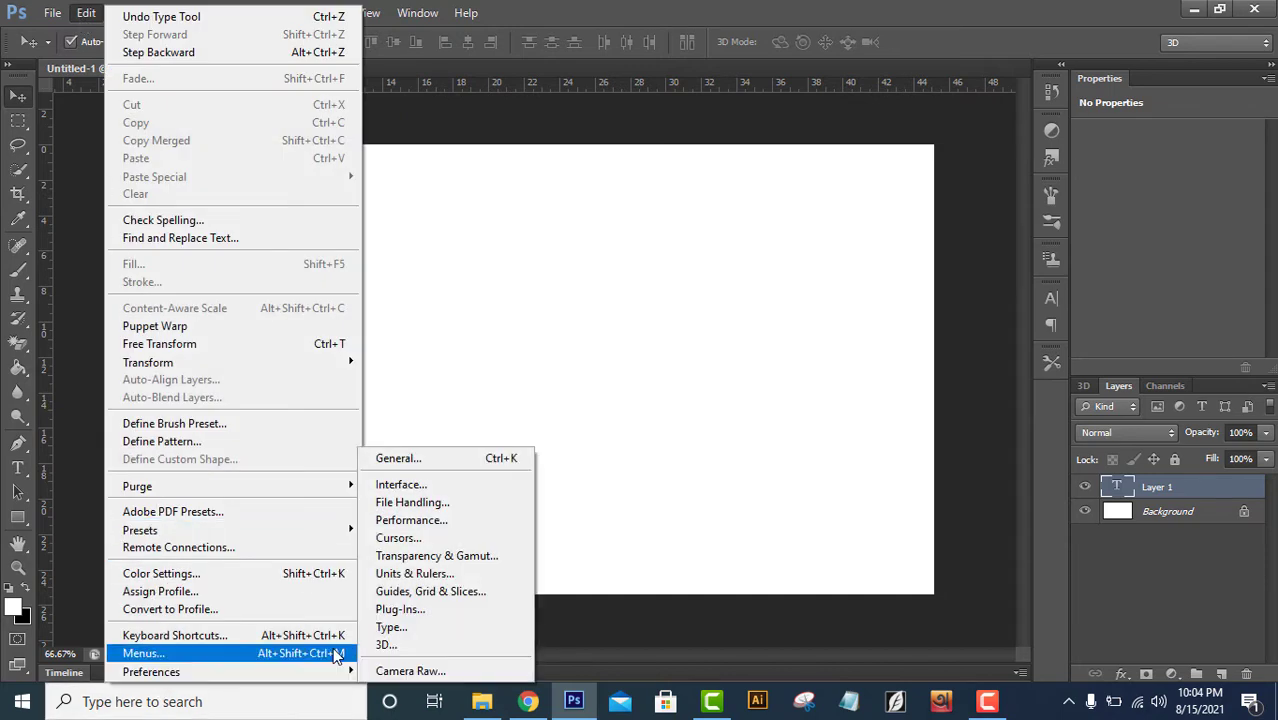
left_click(408, 630)
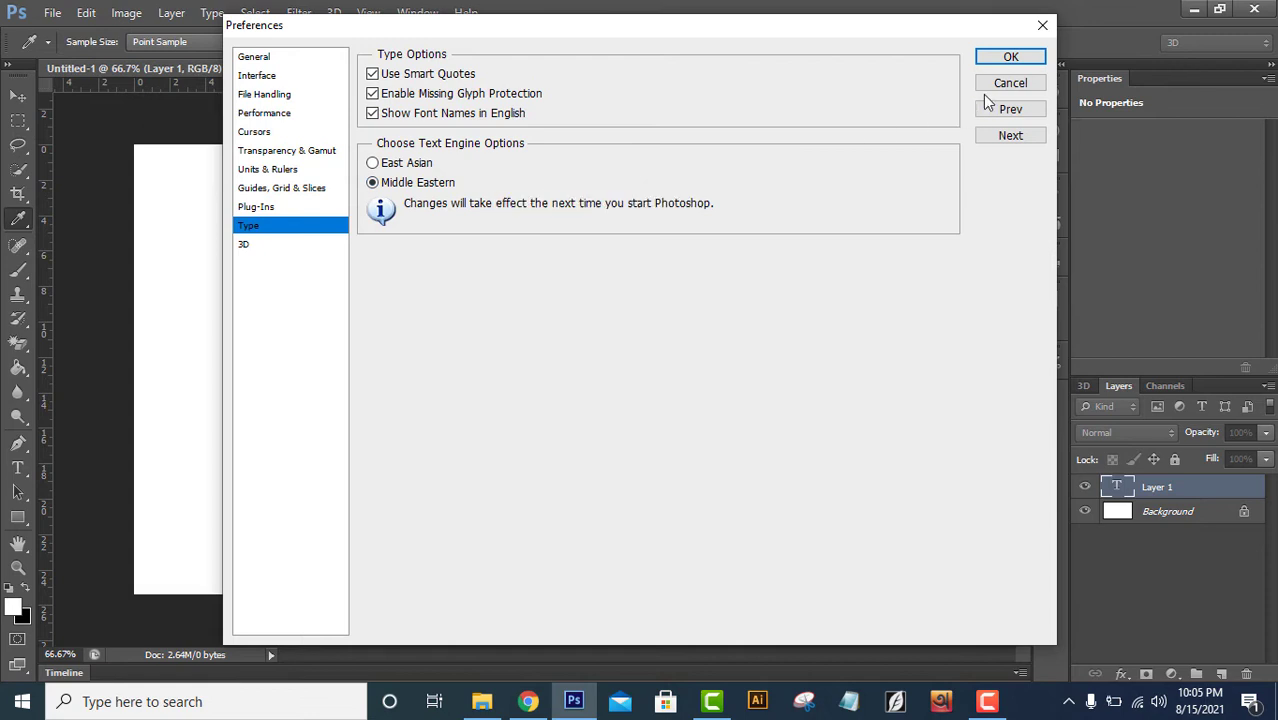
left_click(1005, 57)
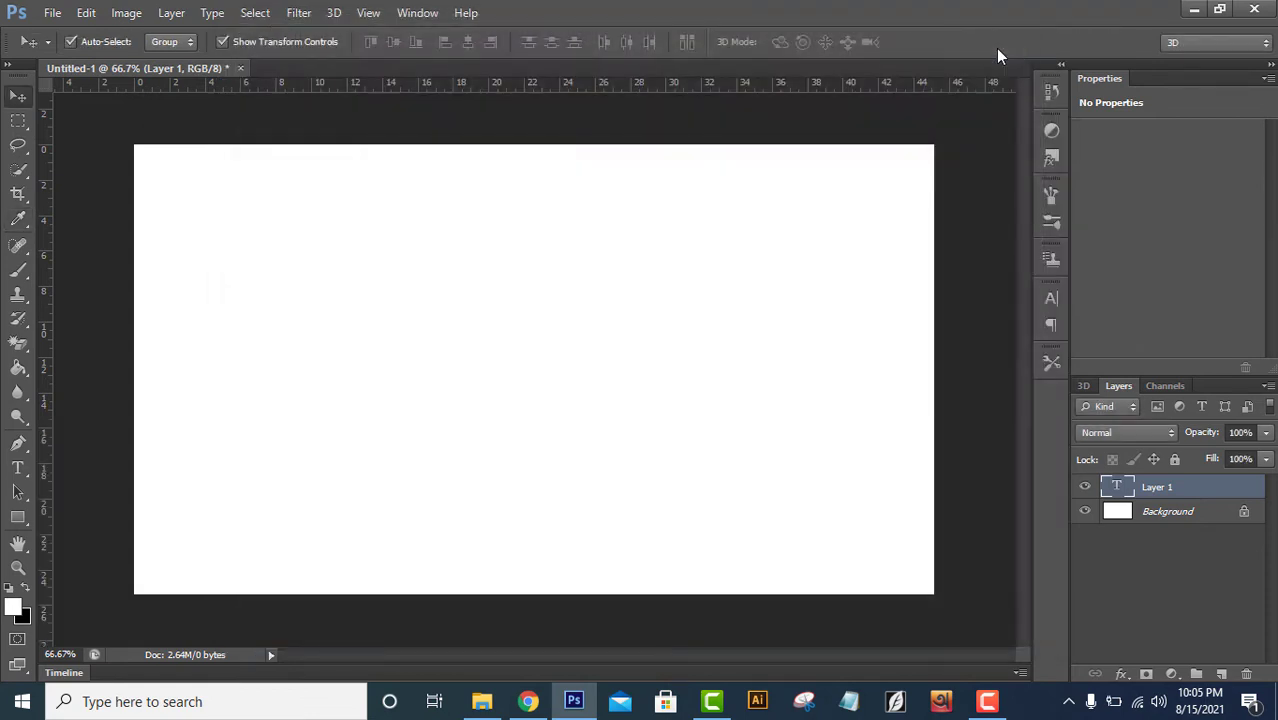
- Quit Photoshop without saving Untitled-1
left_click(1272, 8)
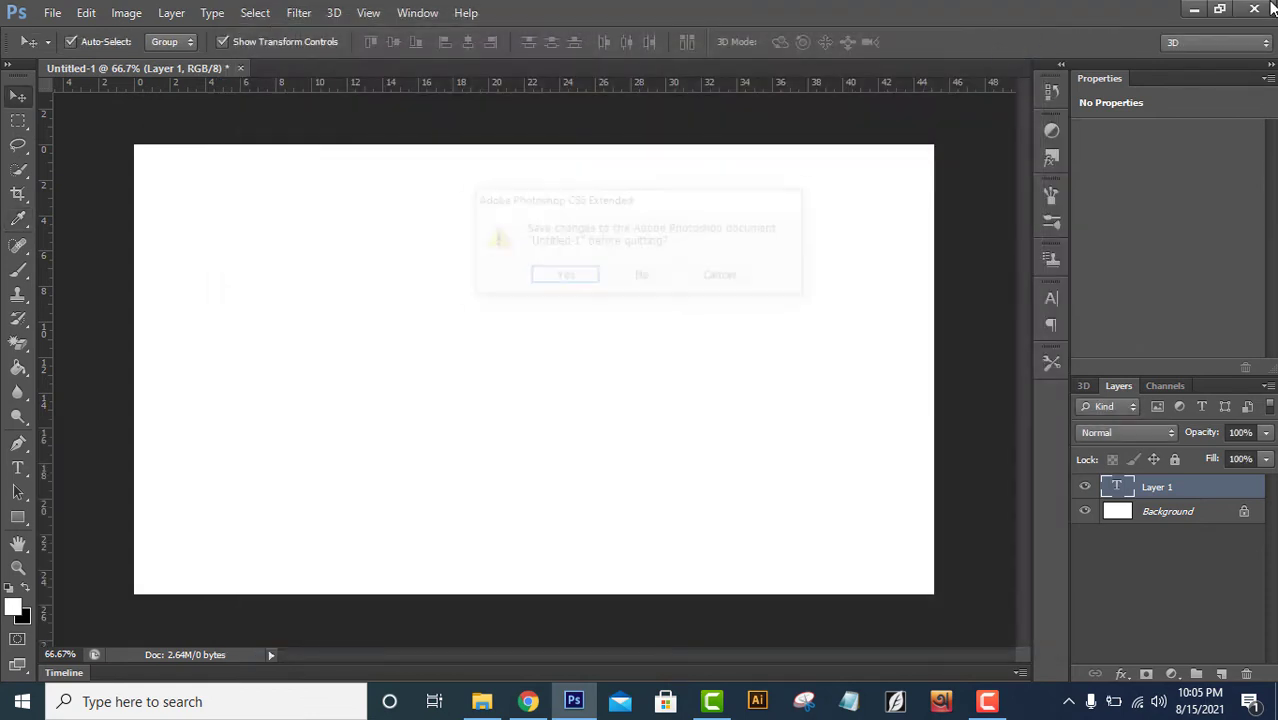
key("Tab")
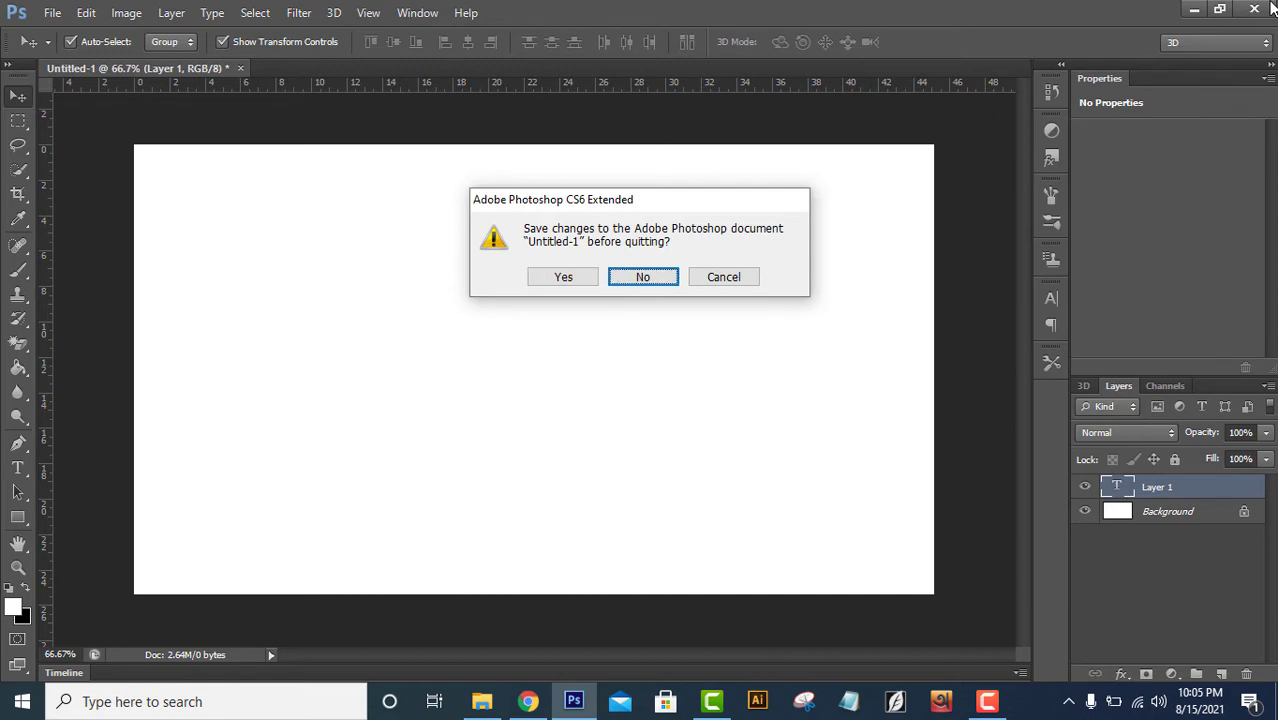
key("Return")
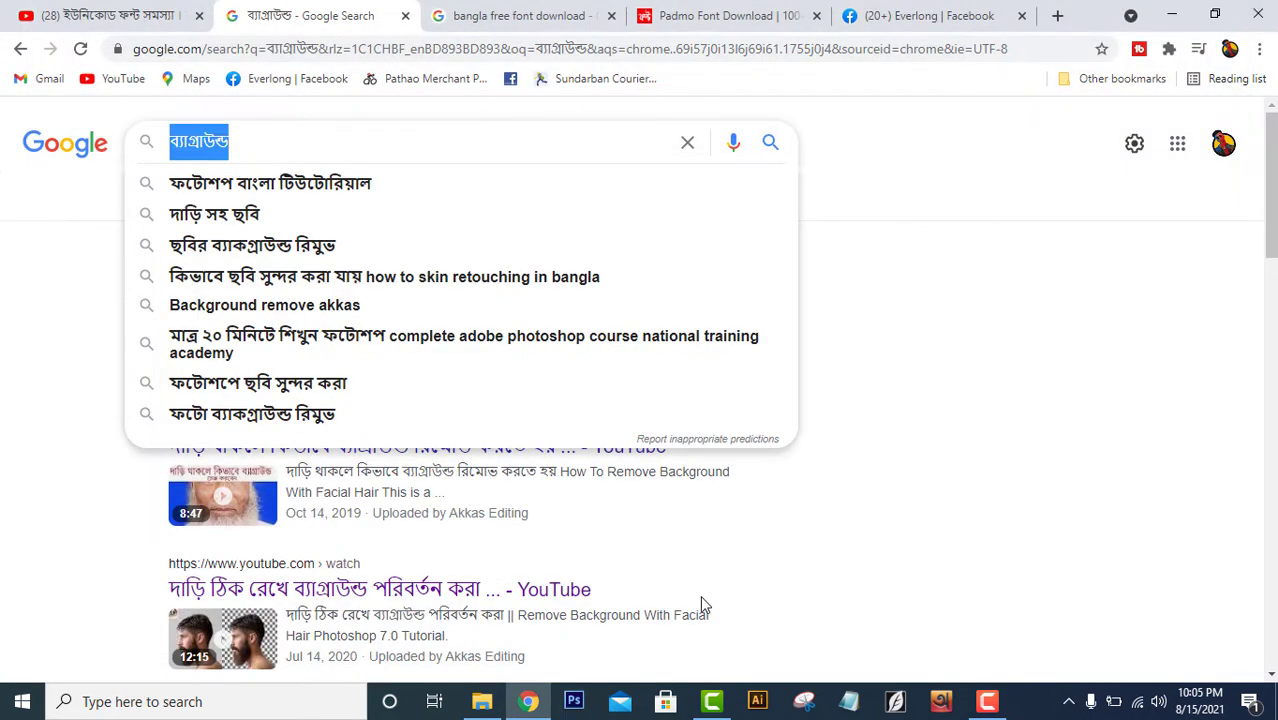
- Close the Google search suggestions and relaunch Photoshop from the taskbar
left_click(971, 514)
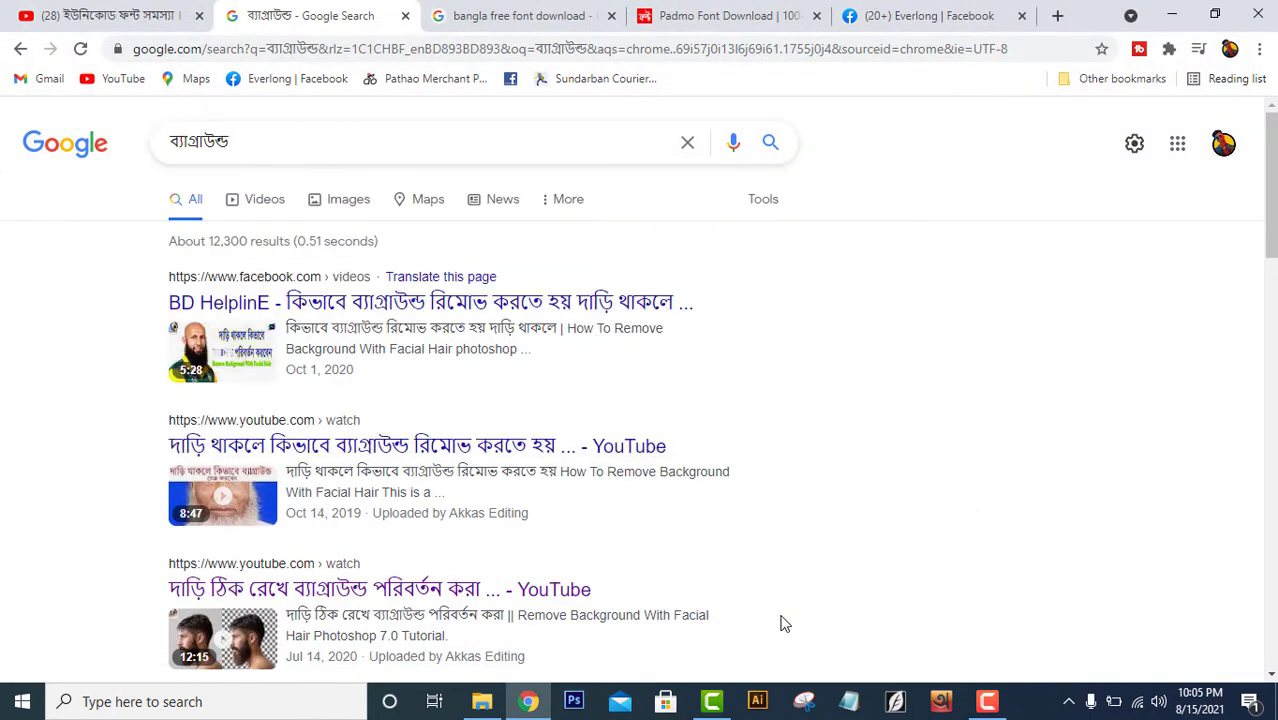
left_click(590, 701)
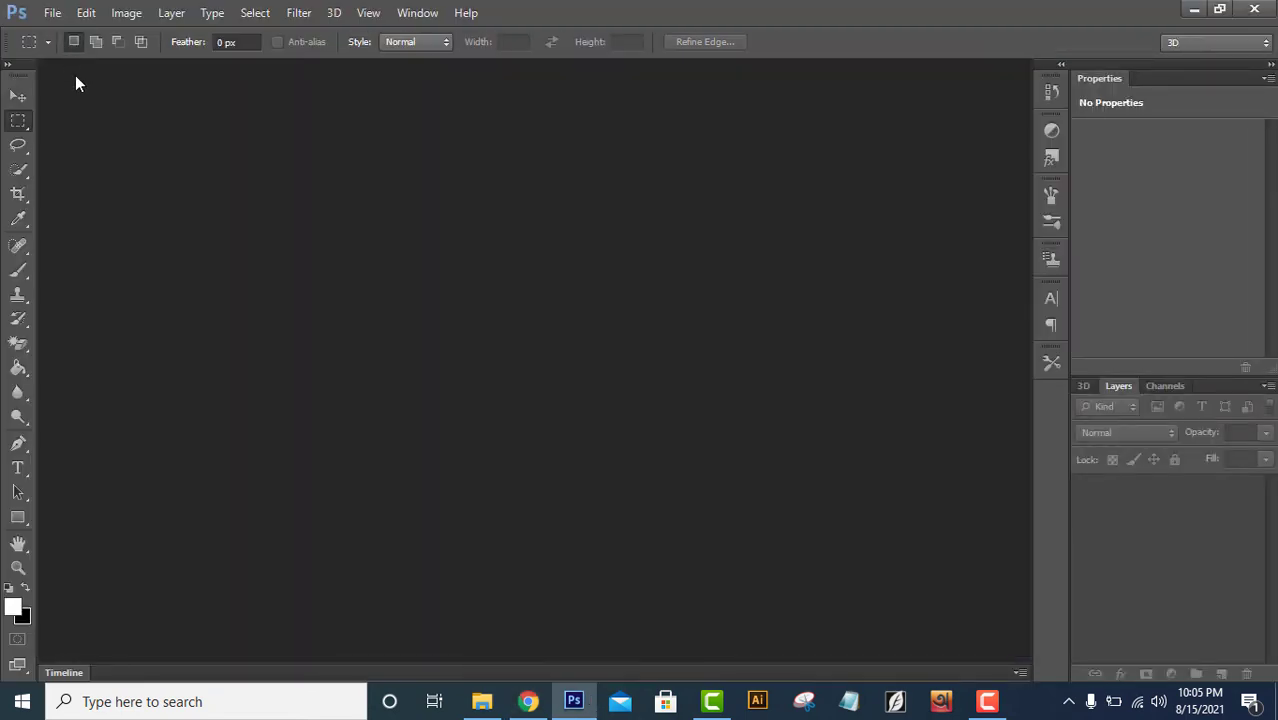
- Create a new white 1280 × 720 Untitled-1 document, then bring the Google results forward
left_click(53, 13)
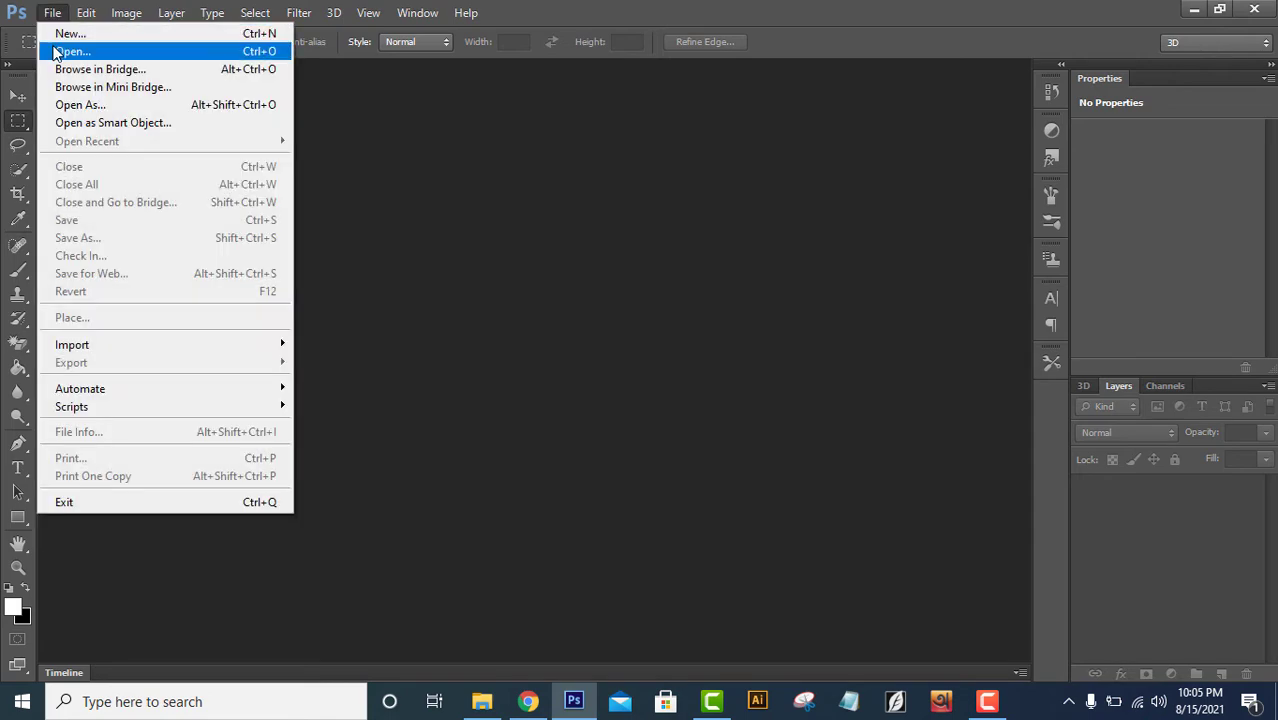
left_click(62, 34)
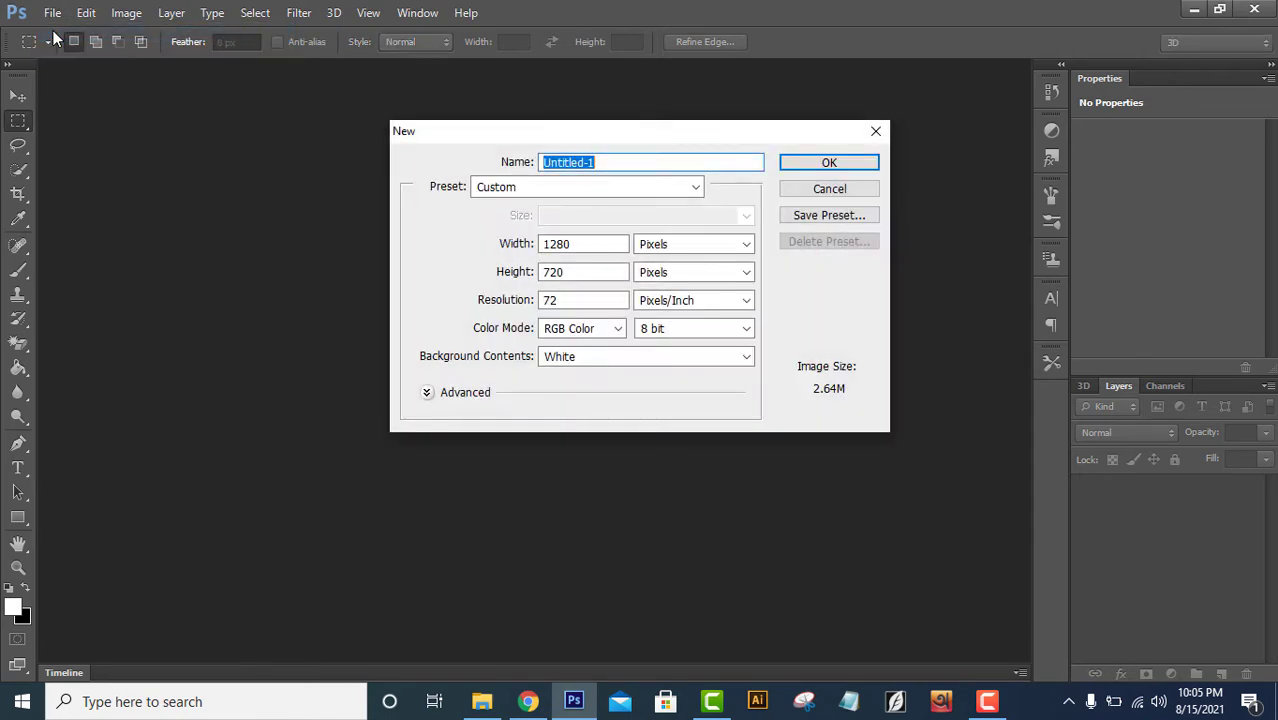
left_click(868, 168)
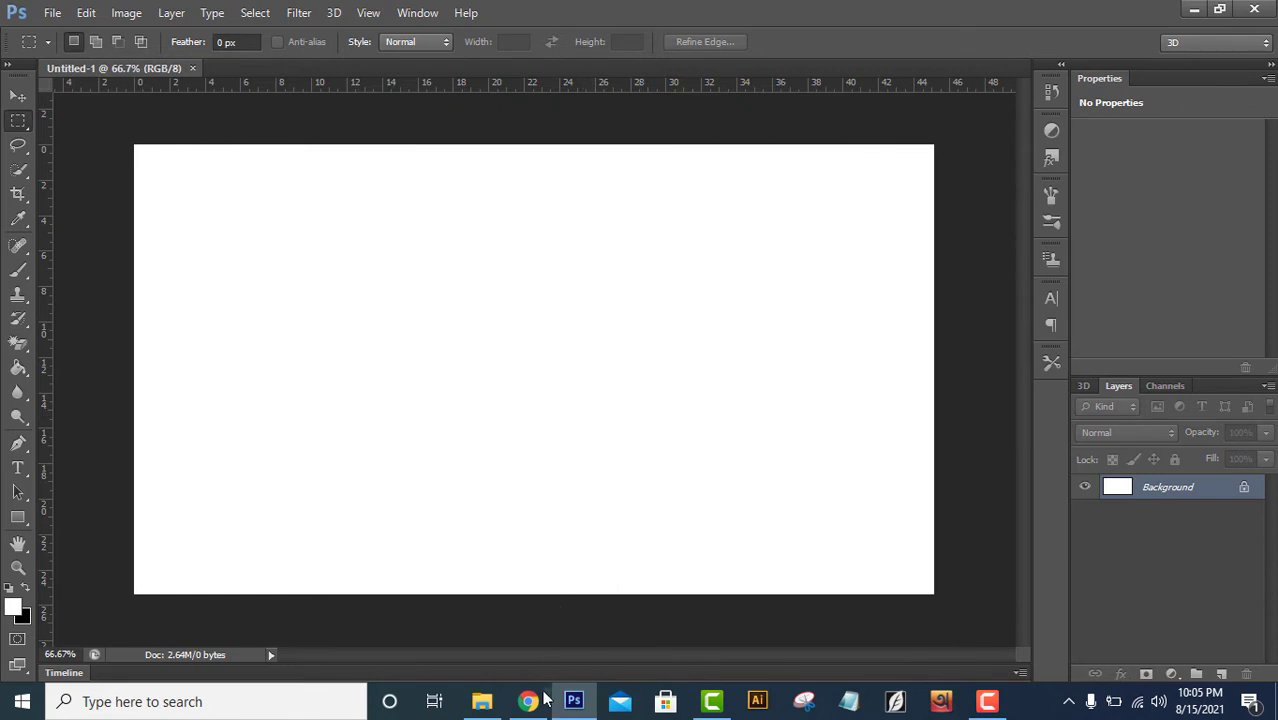
left_click(545, 706)
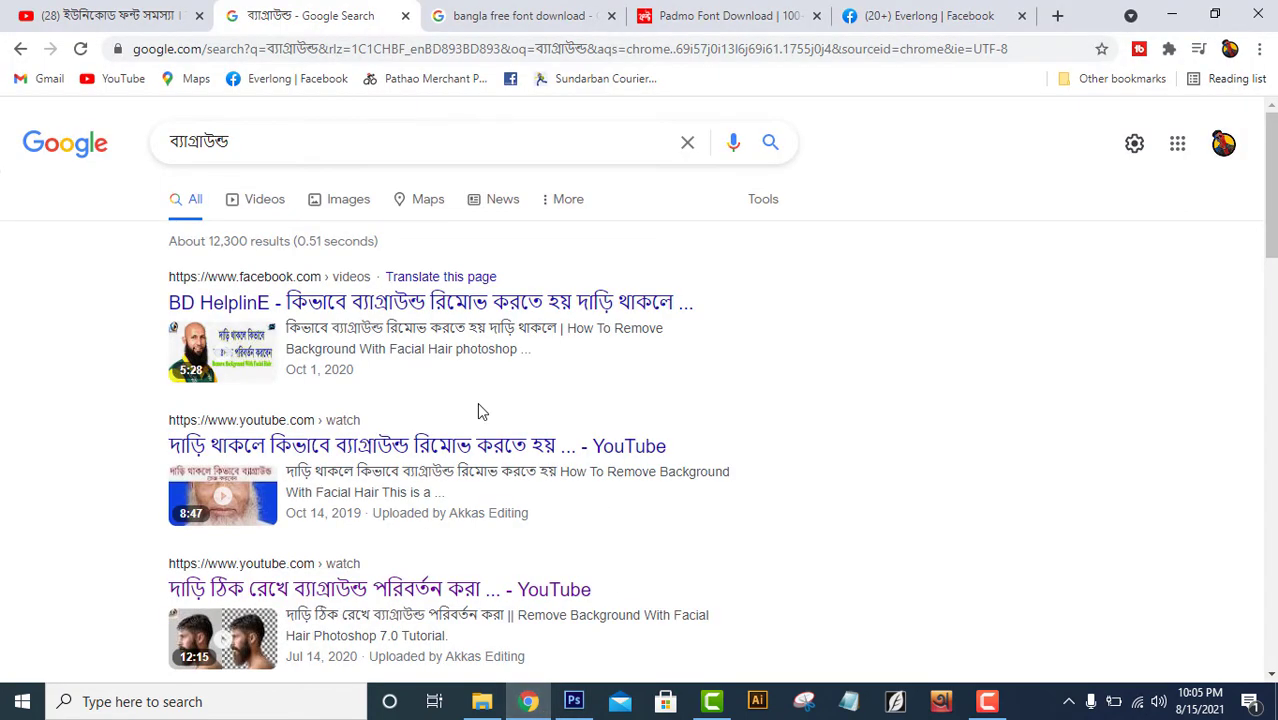
- Re-run the Bangla free font download search and go to the Padmo Font Download page
left_click(480, 10)
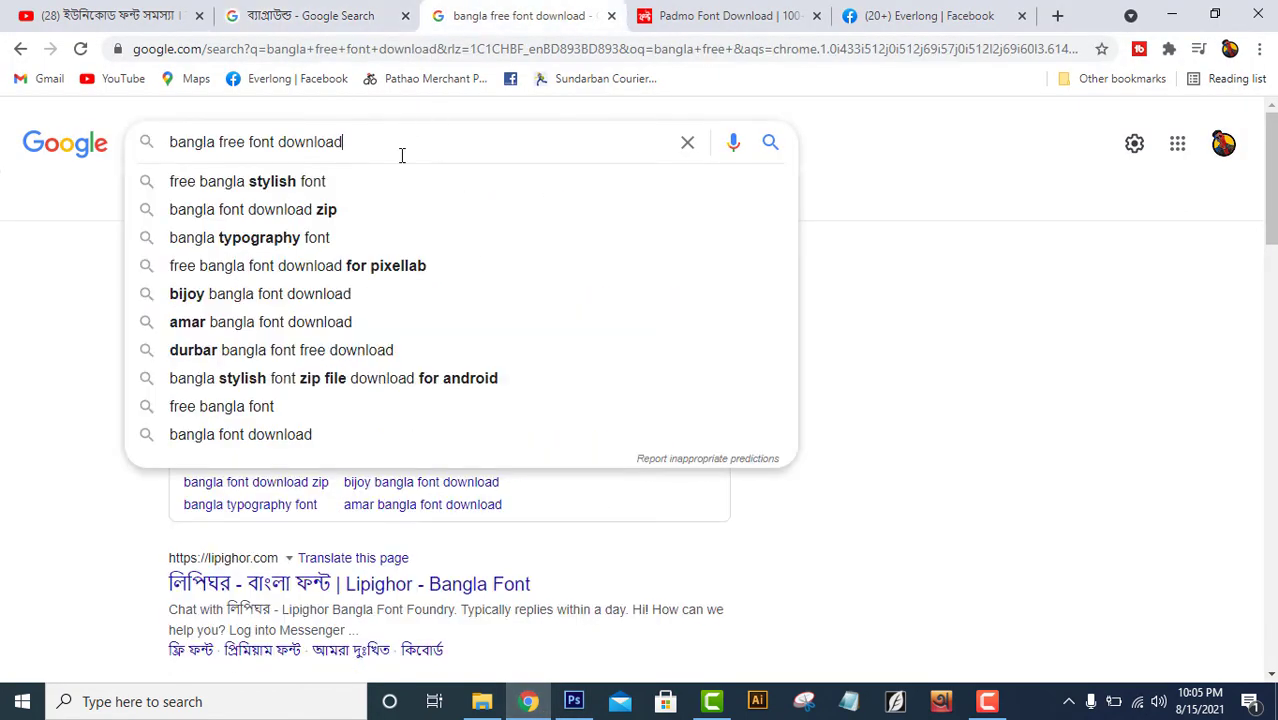
left_click_drag(343, 145, 168, 165)
key("Return")
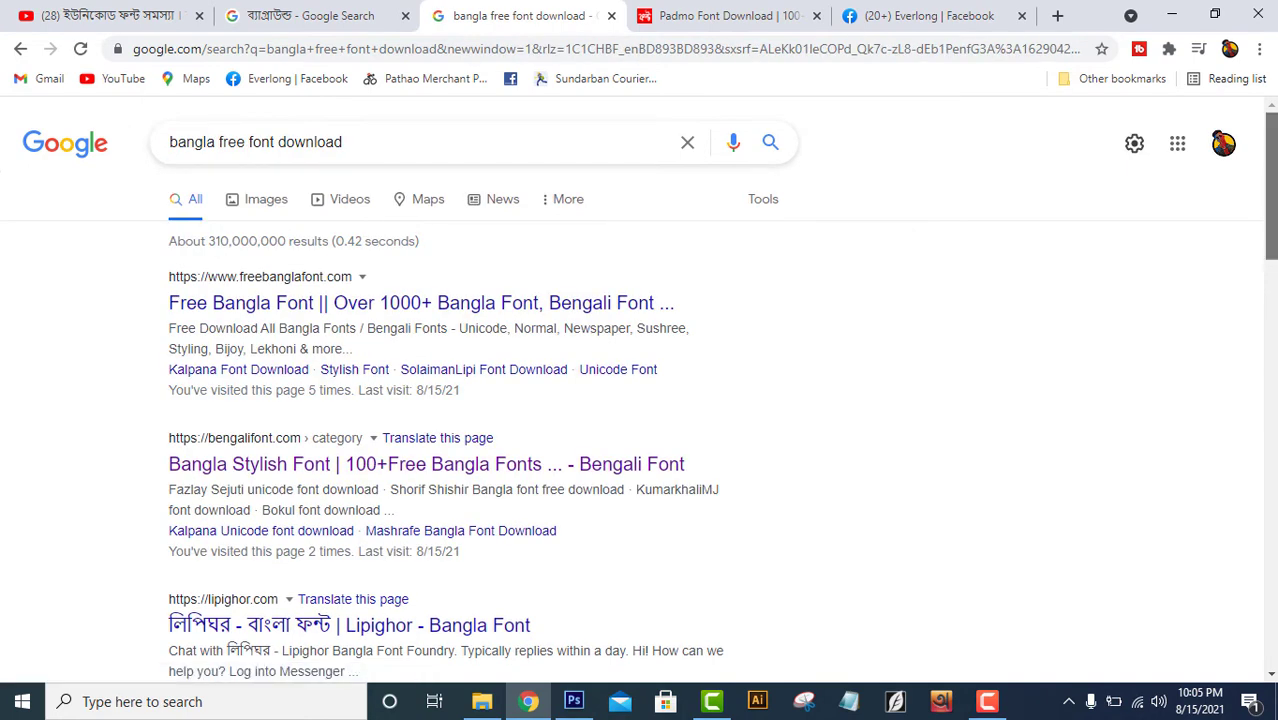
scroll(249, 386, "down", 1)
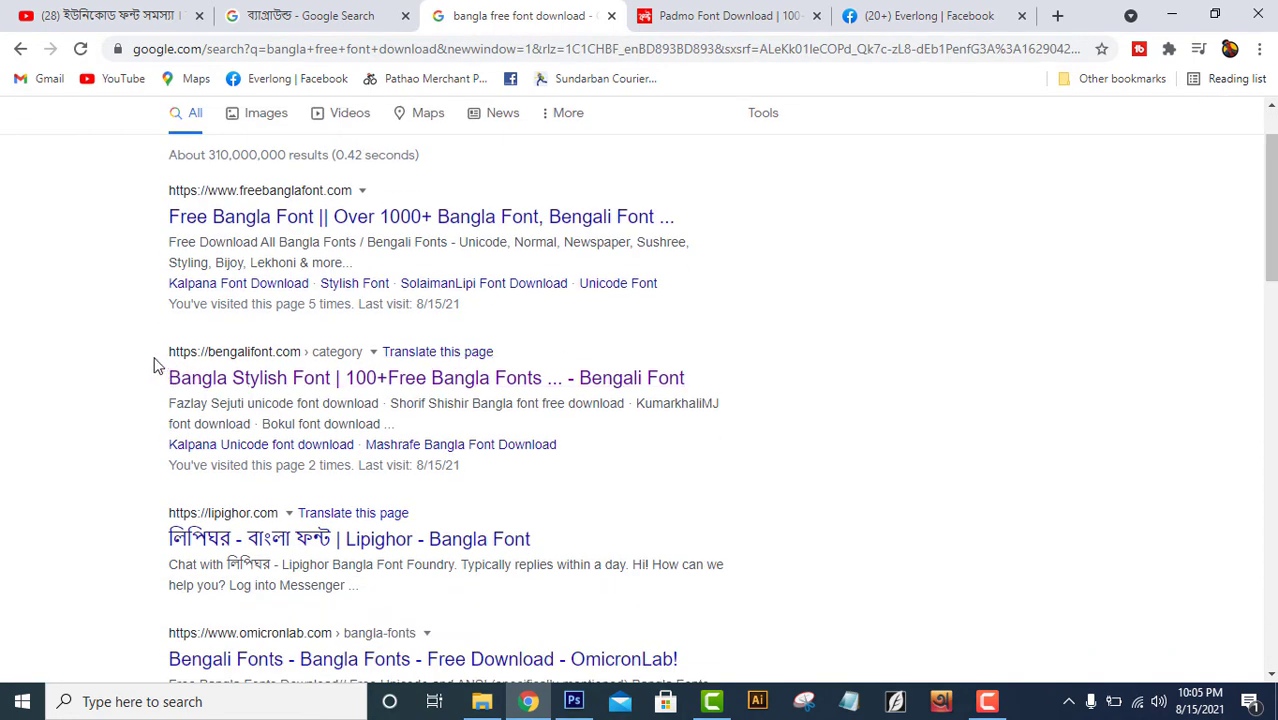
left_click_drag(155, 370, 738, 402)
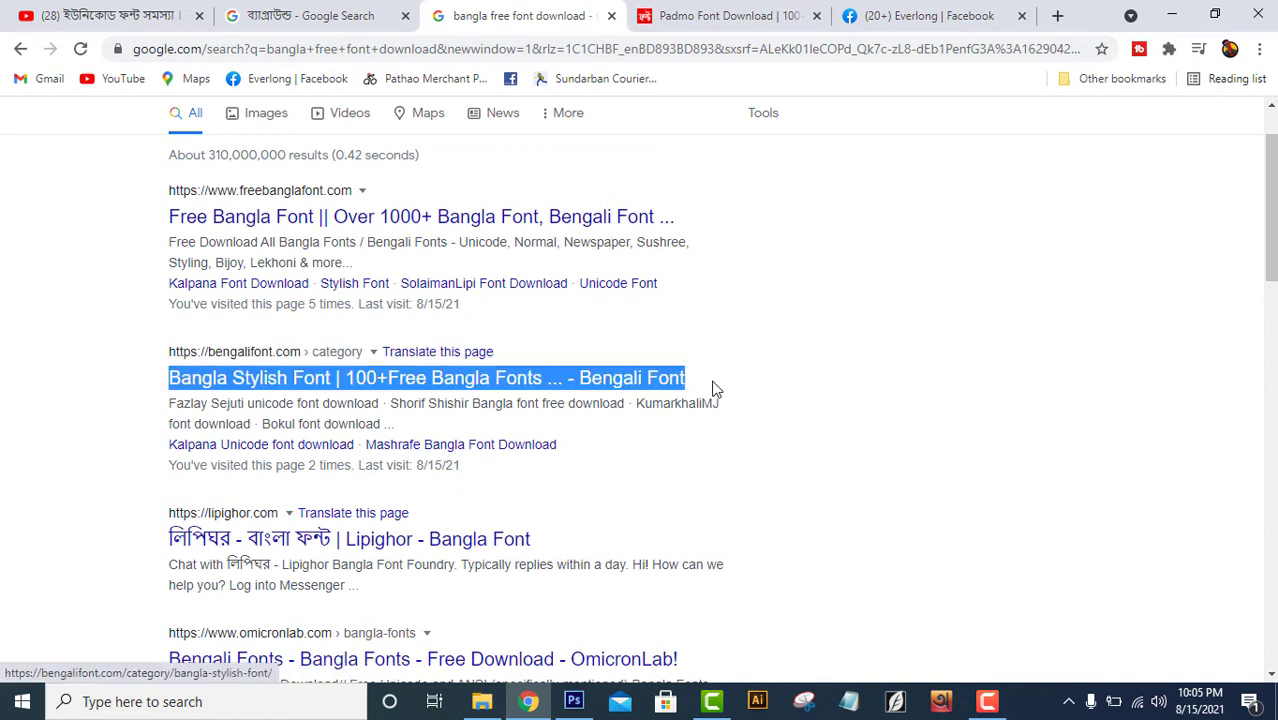
left_click(730, 15)
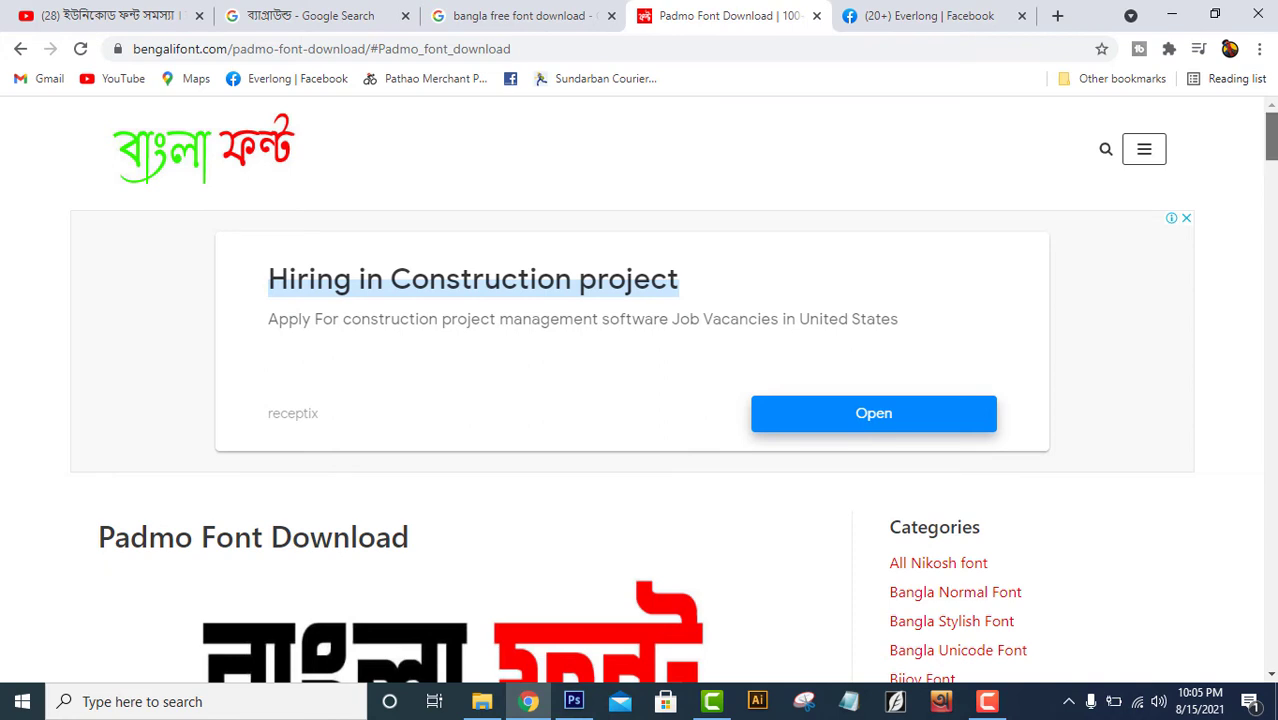
- Download Padmo-bengalifont.com_.zip via DOWNLOAD NOW and dismiss the security warning
left_click_drag(1268, 148, 1270, 176)
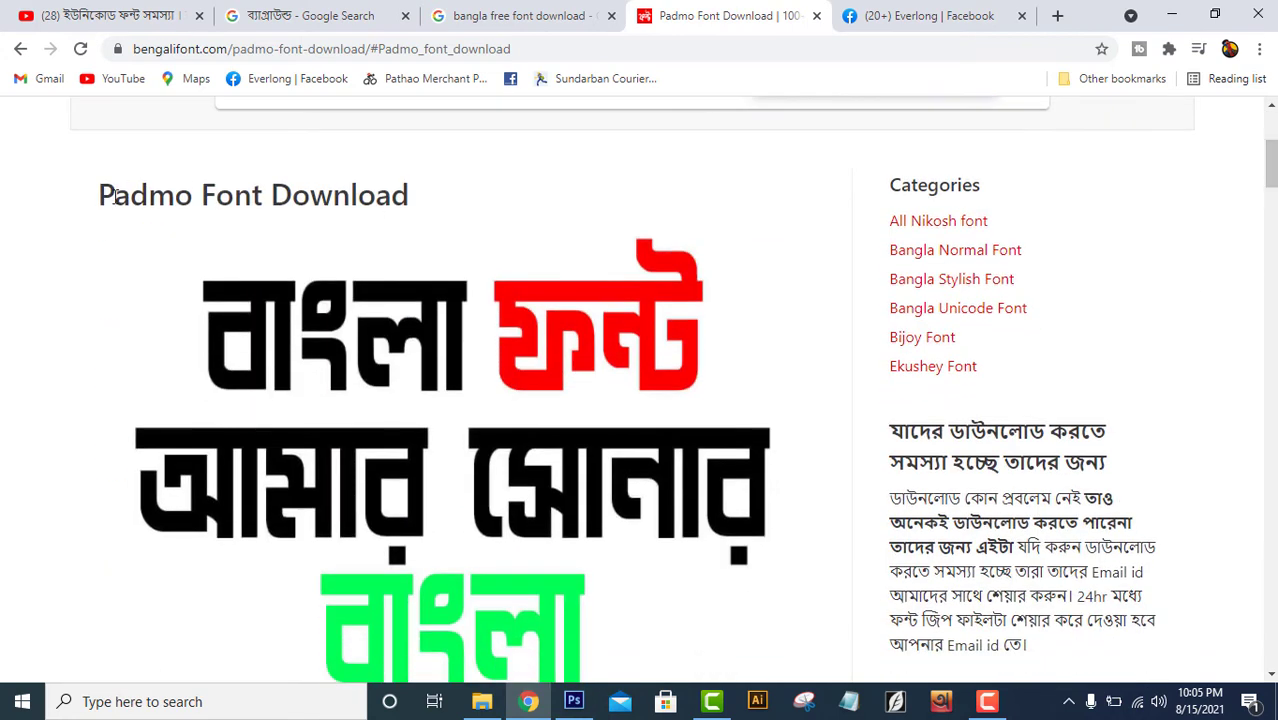
left_click_drag(97, 196, 405, 227)
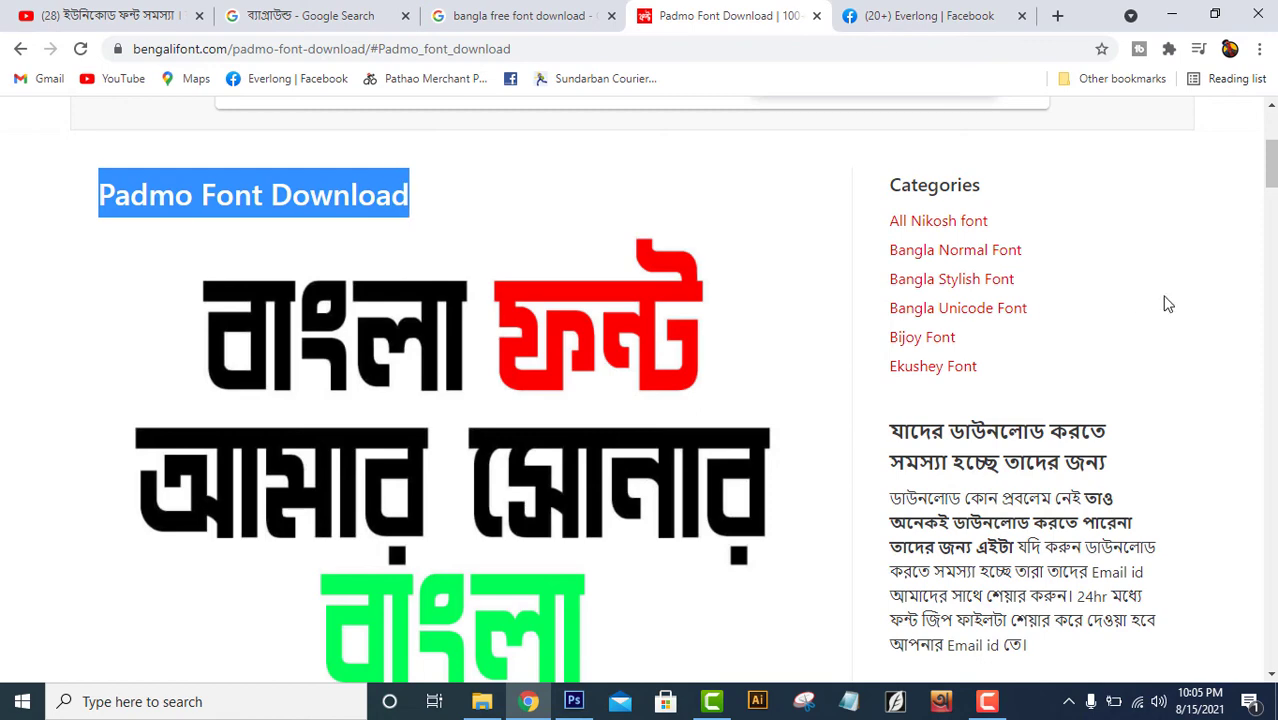
left_click_drag(1270, 178, 1270, 248)
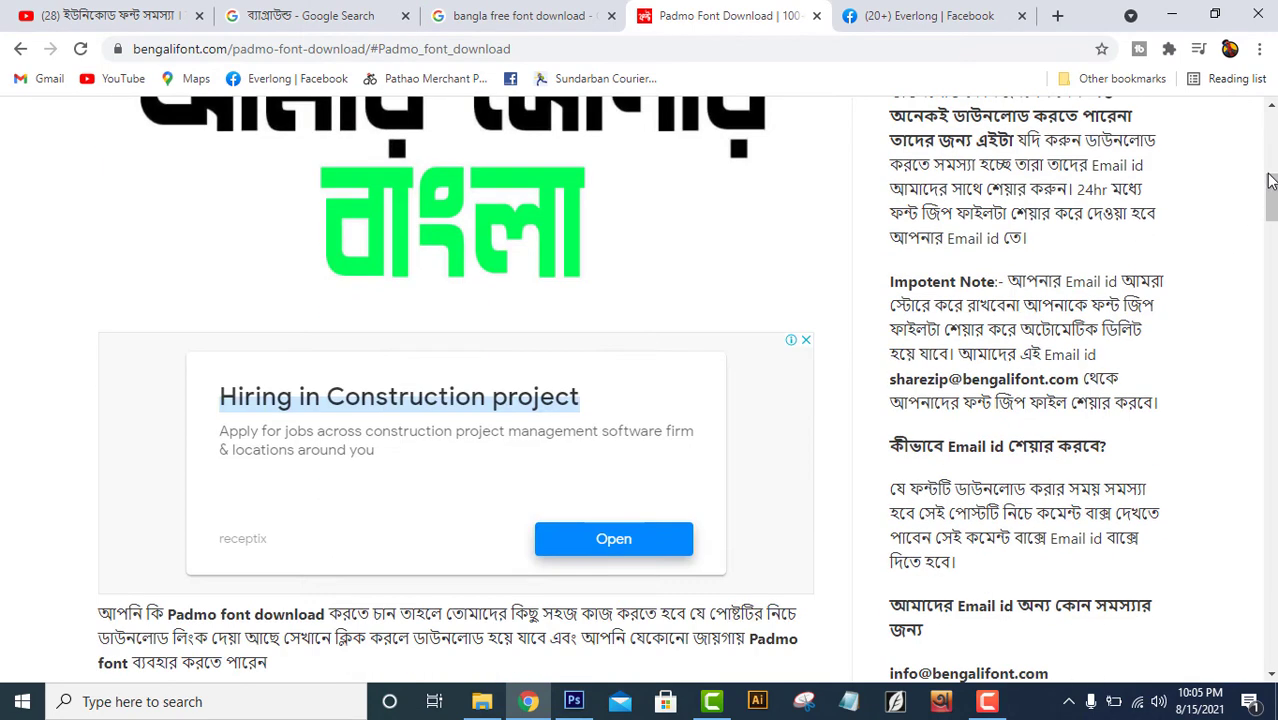
scroll(940, 251, "down", 4)
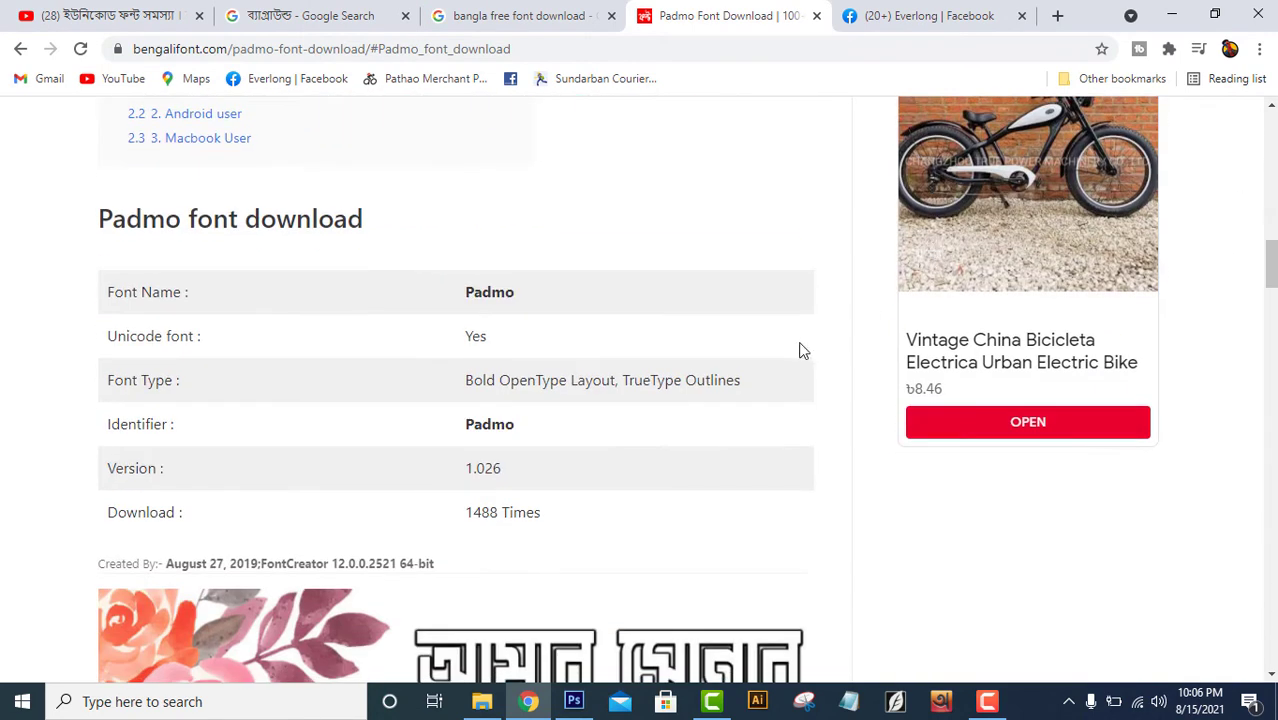
scroll(801, 350, "down", 4)
scroll(805, 352, "down", 4)
scroll(790, 365, "down", 4)
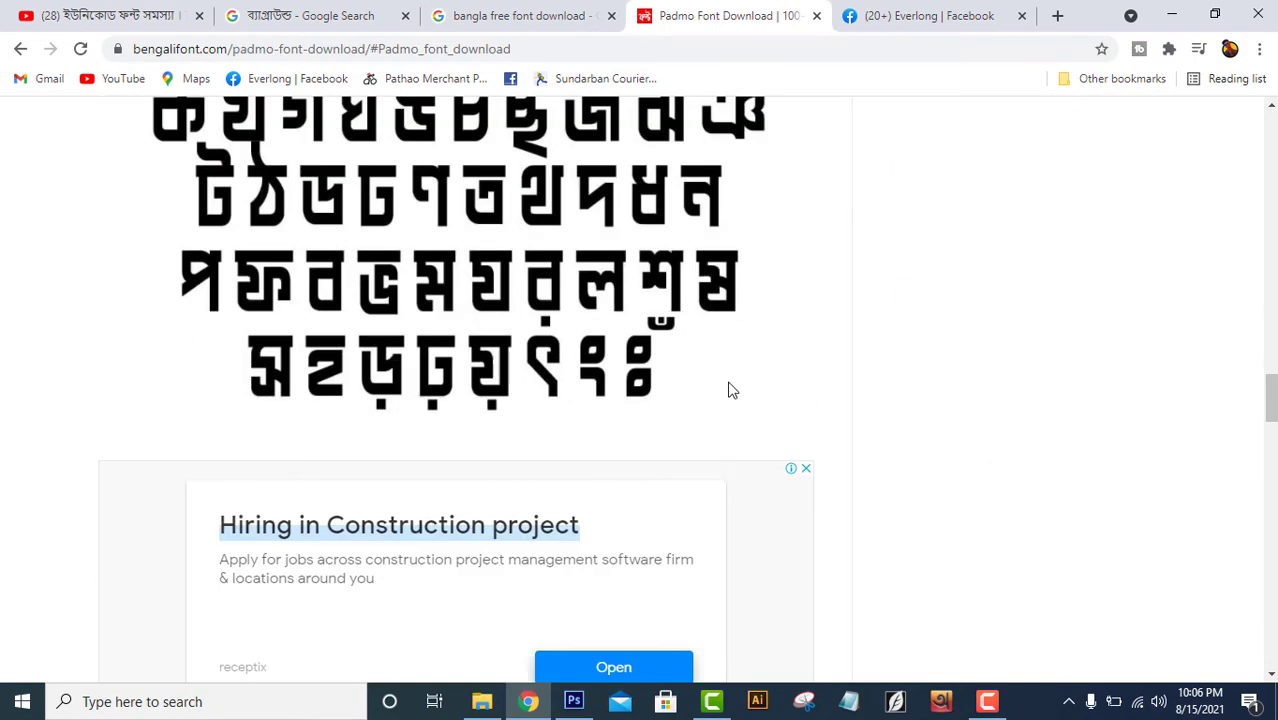
scroll(741, 401, "down", 7)
scroll(733, 397, "up", 4)
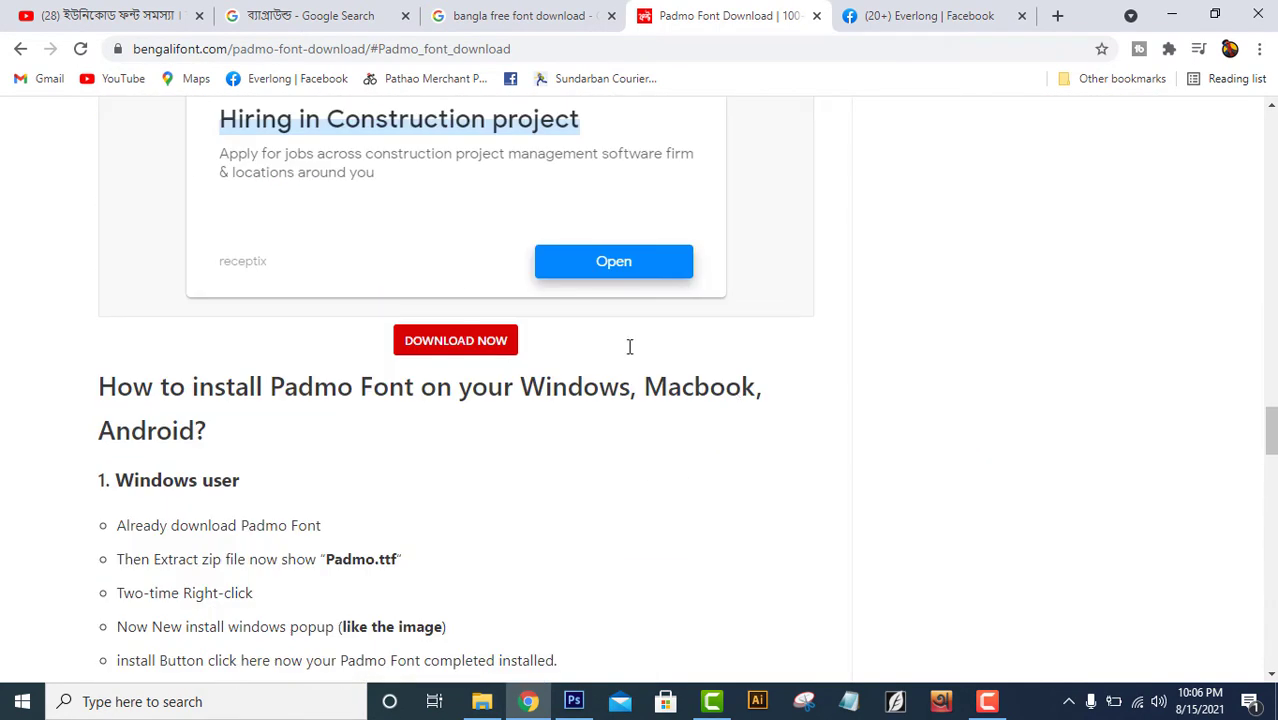
left_click(469, 344)
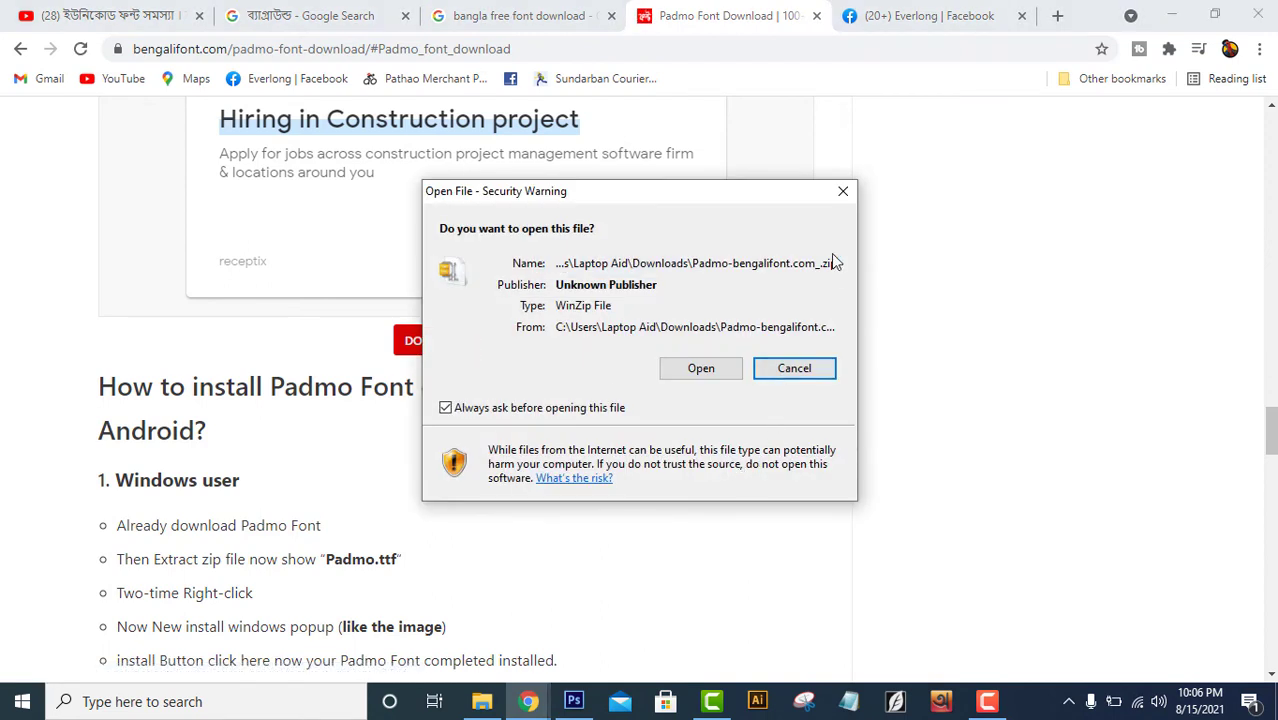
left_click(841, 195)
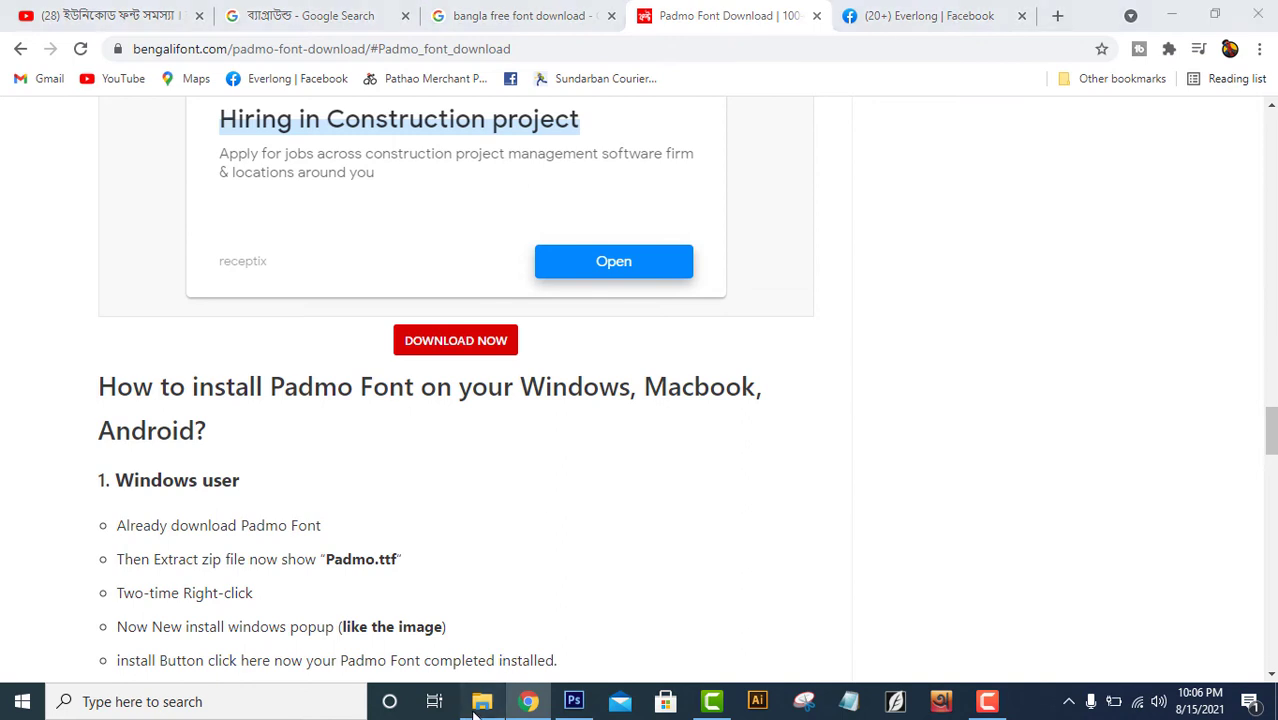
- Move the Padmo font zip into New folder (2) and extract it there
left_click(482, 701)
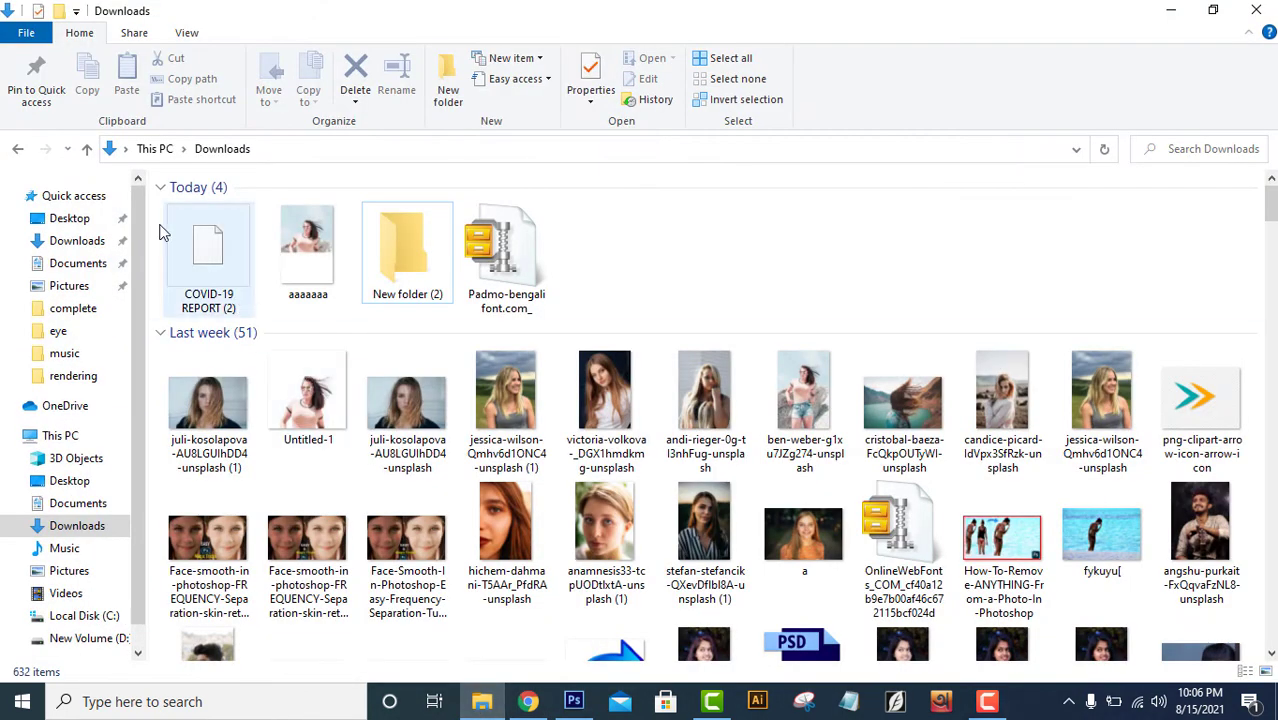
left_click(491, 244)
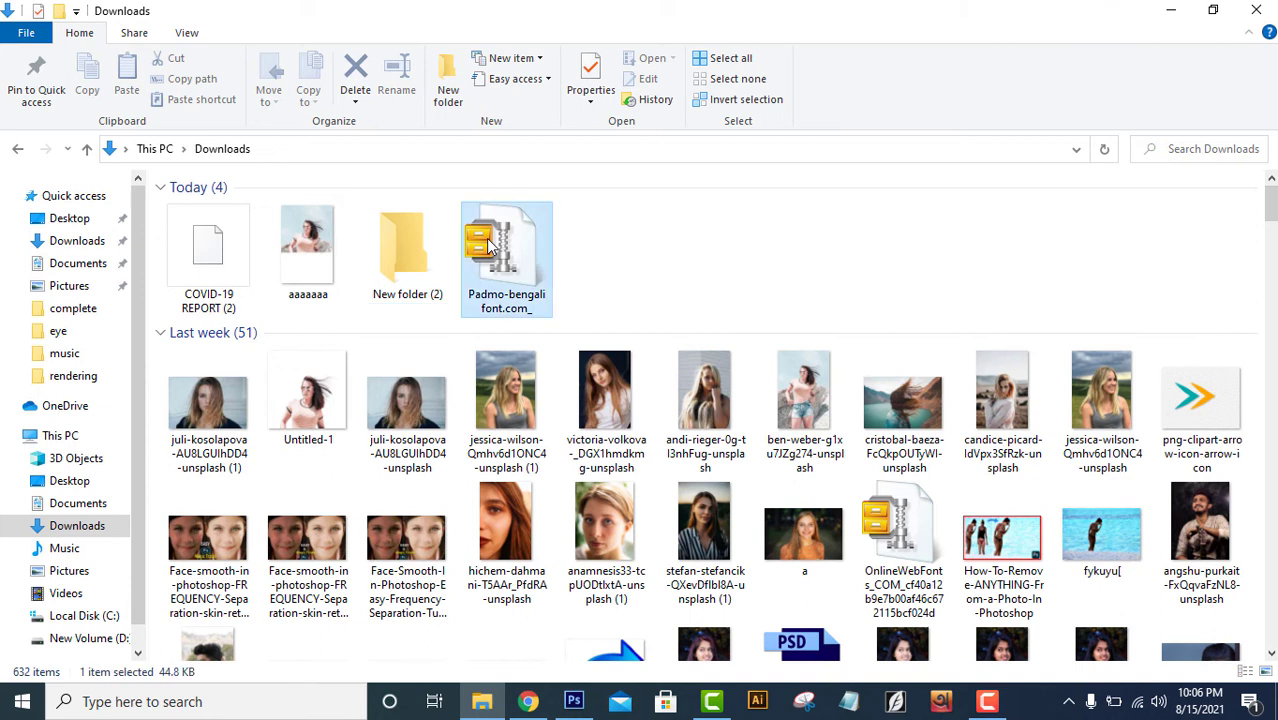
left_click_drag(463, 244, 422, 243)
double_click(422, 243)
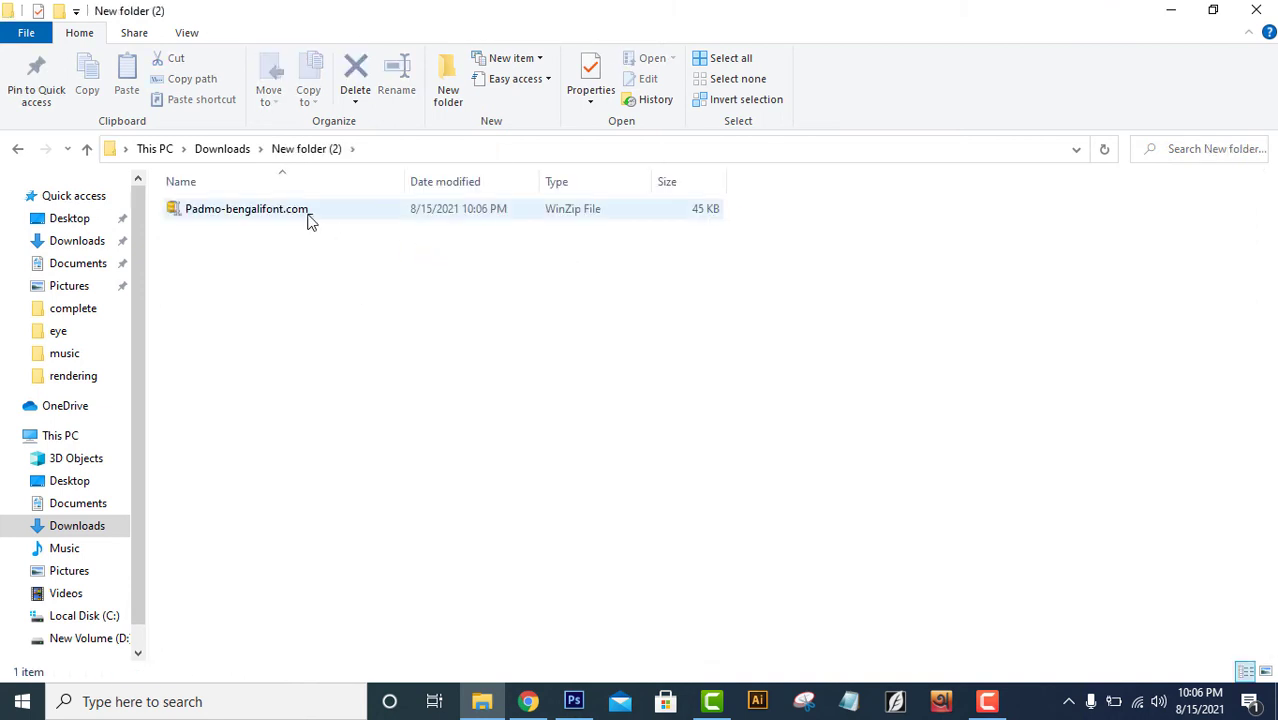
left_click(307, 213)
right_click(307, 213)
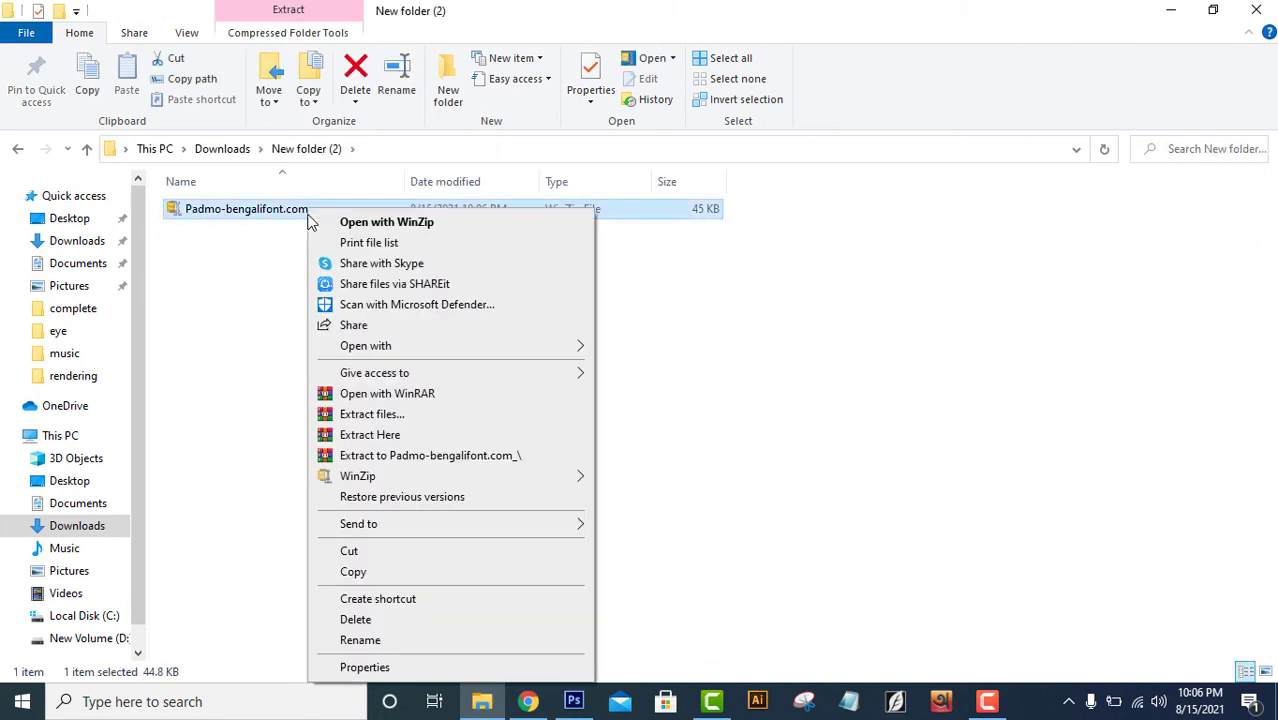
left_click(360, 434)
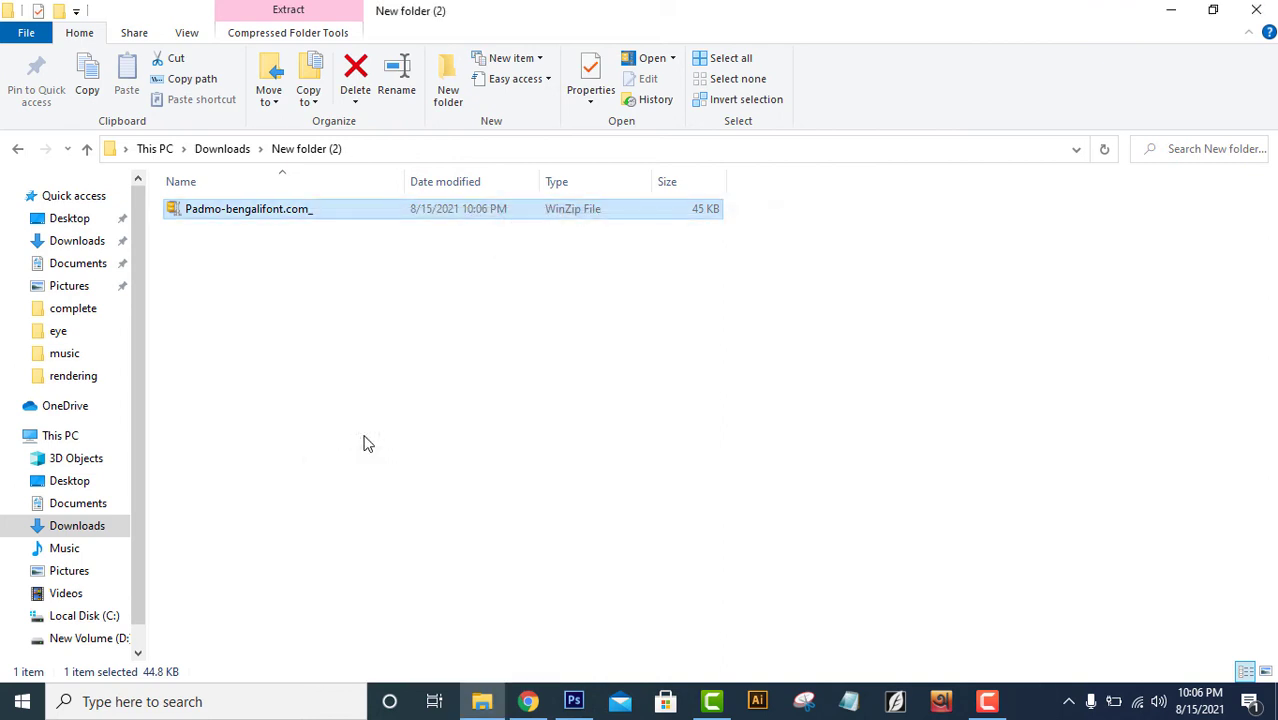
- Install the Padmo ANSI and Padmo UNICODE fonts from the extracted folder, then close Explorer
left_click(314, 216)
double_click(314, 212)
double_click(314, 212)
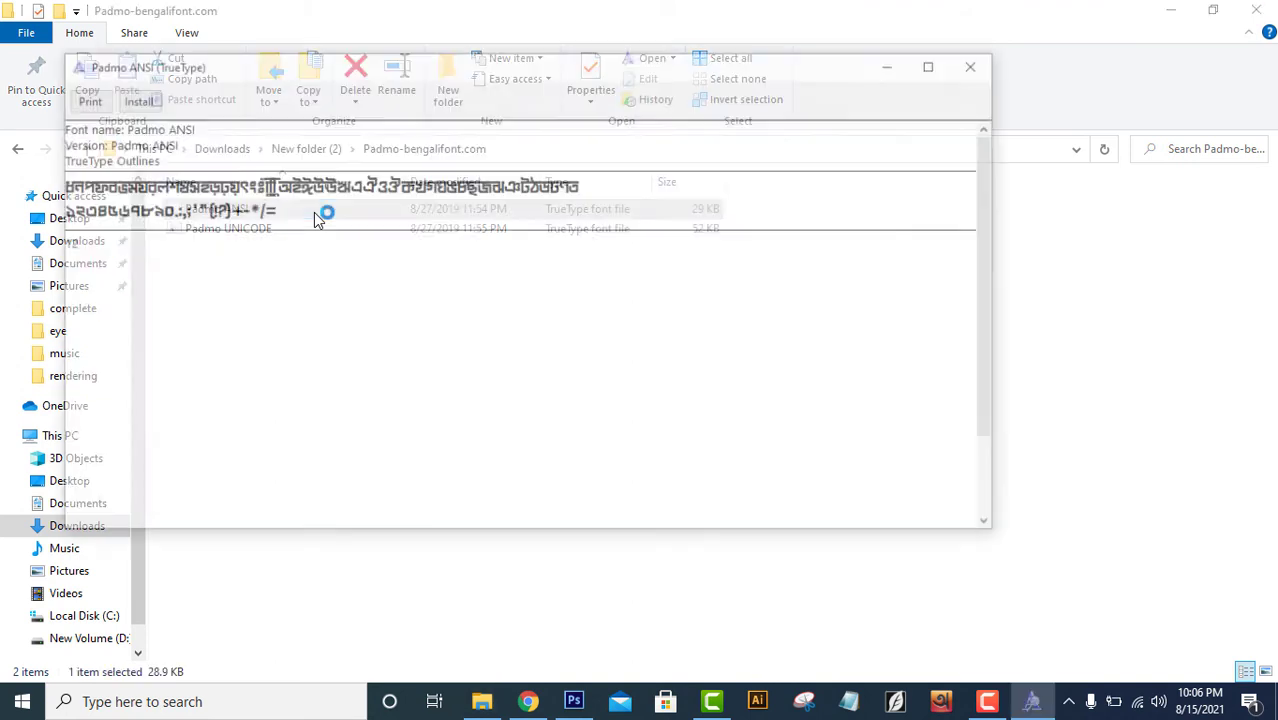
left_click(133, 98)
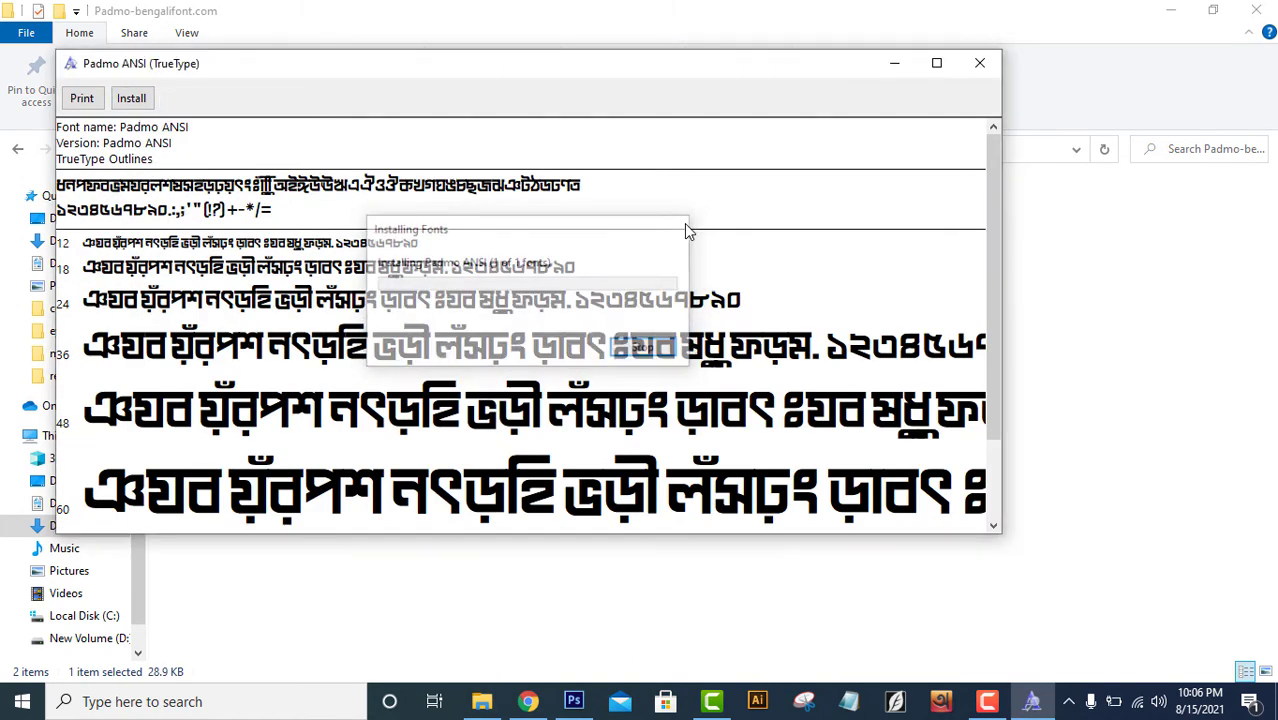
left_click(977, 65)
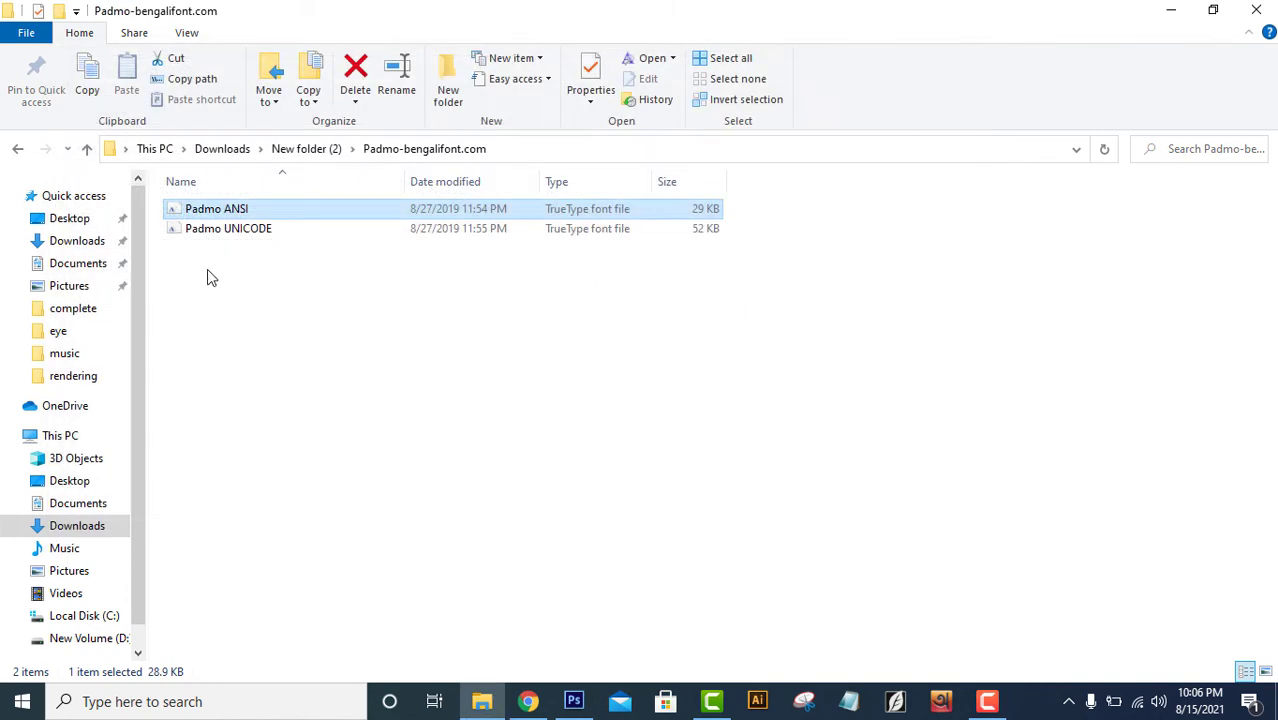
double_click(214, 236)
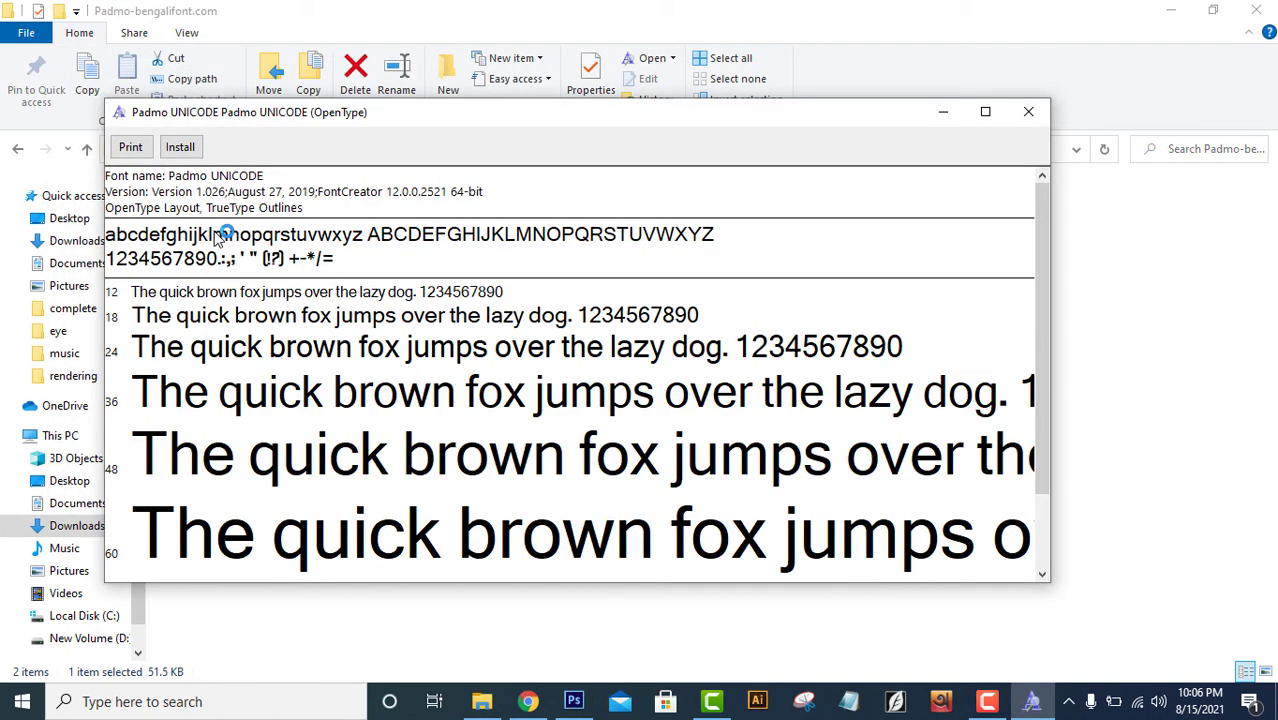
left_click(180, 147)
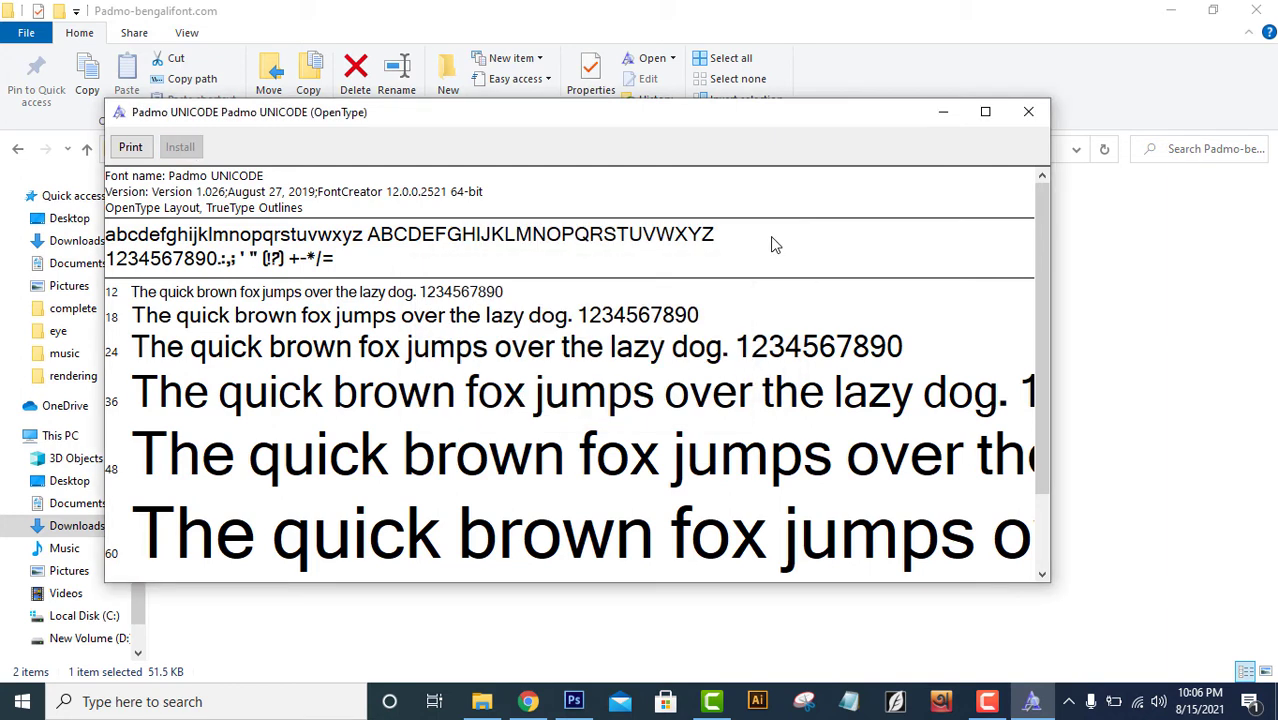
left_click(1040, 114)
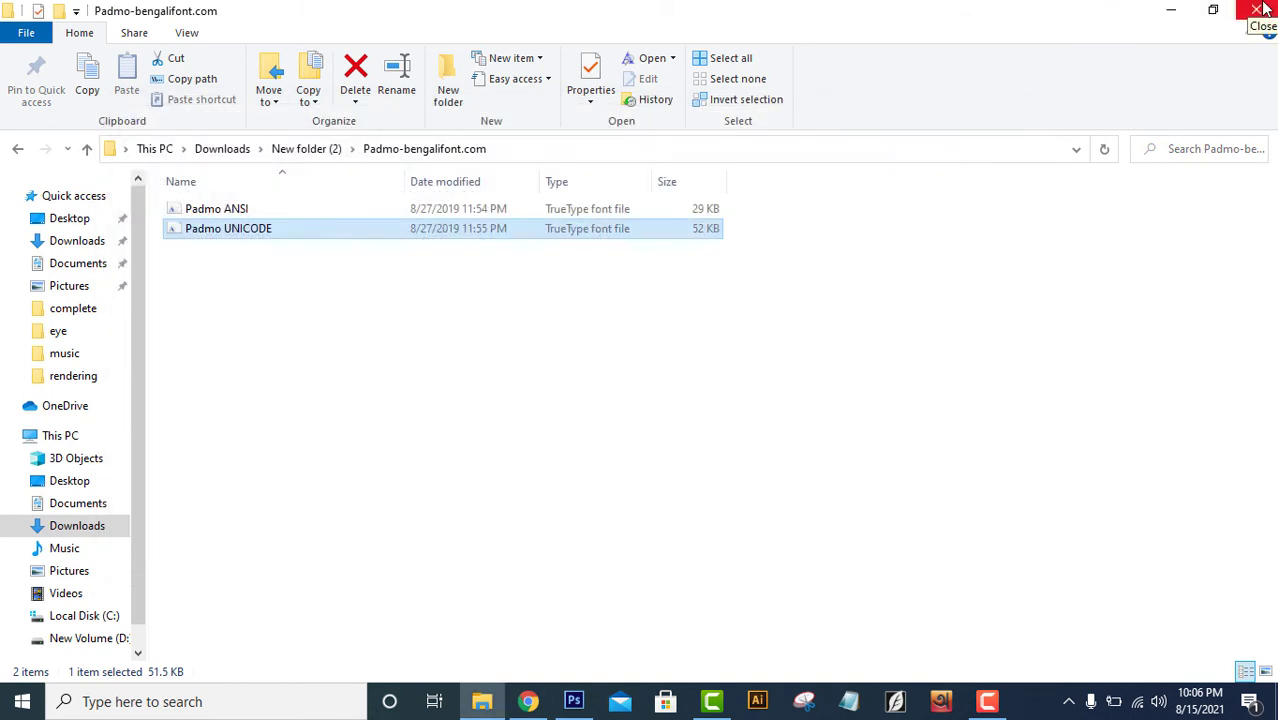
left_click(1257, 10)
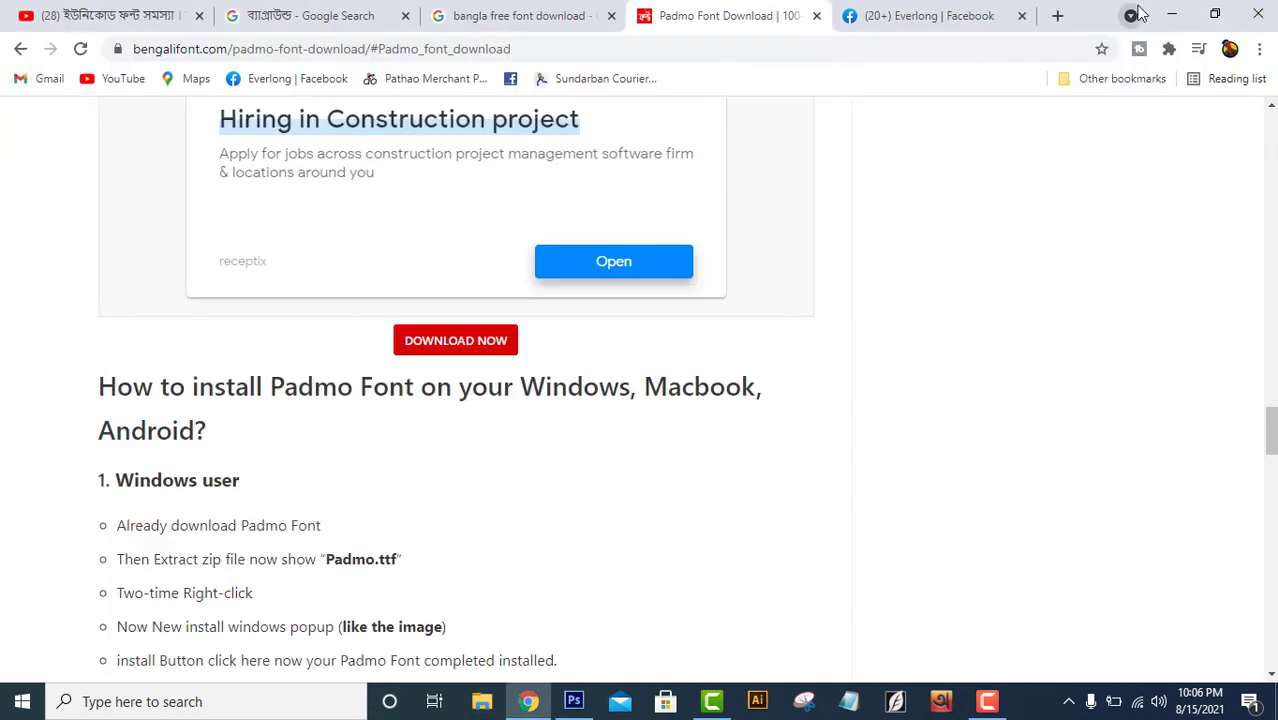
- Set the Type tool font to Padmo ANSI and start a new empty text layer
left_click(576, 702)
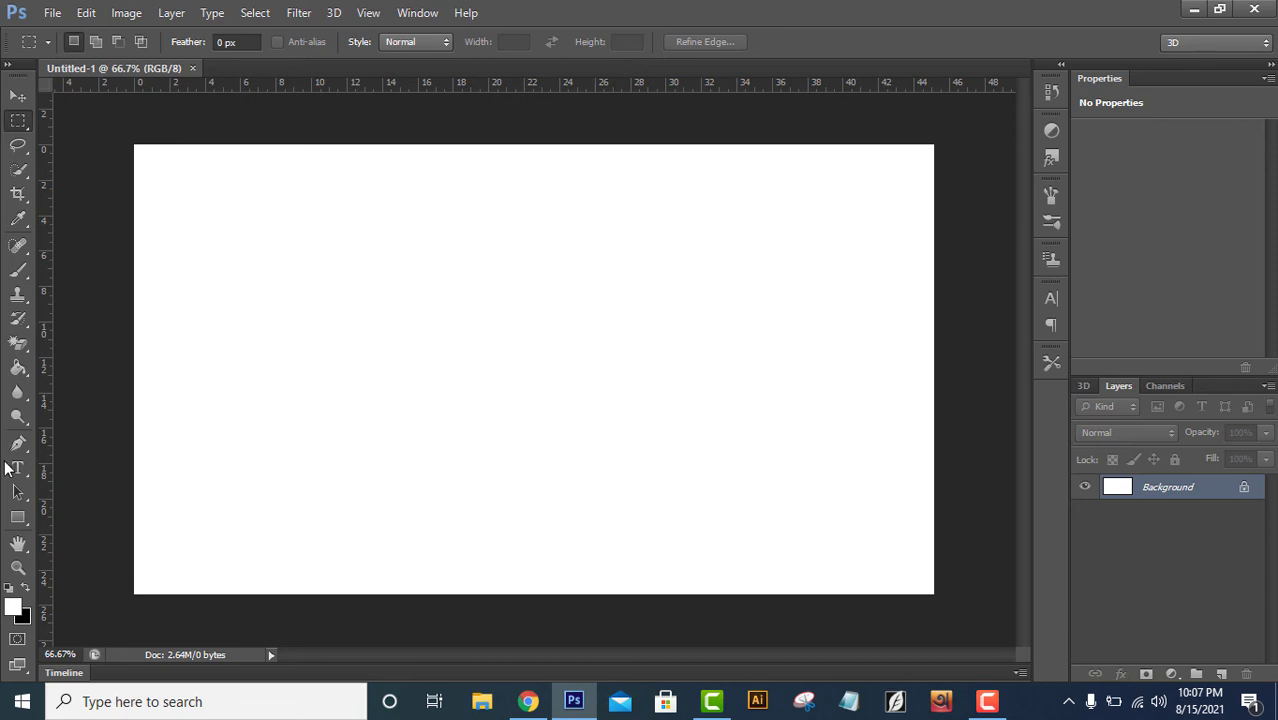
left_click(10, 467)
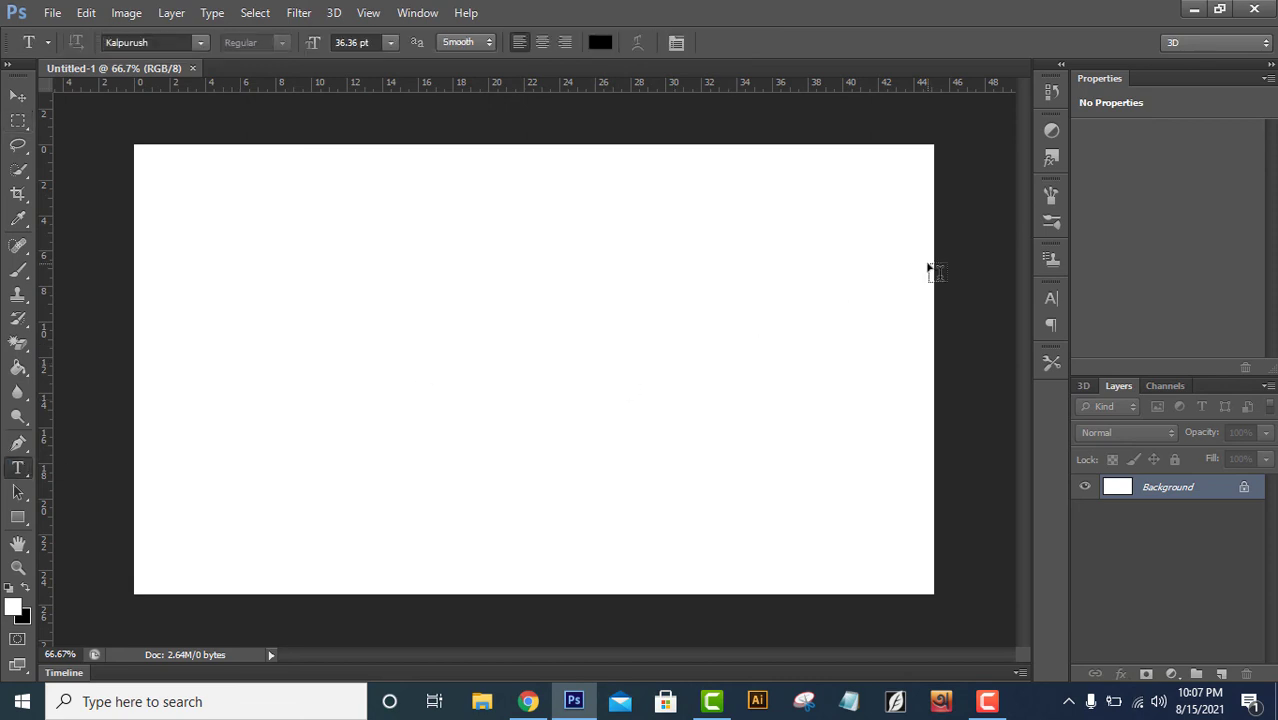
left_click(676, 44)
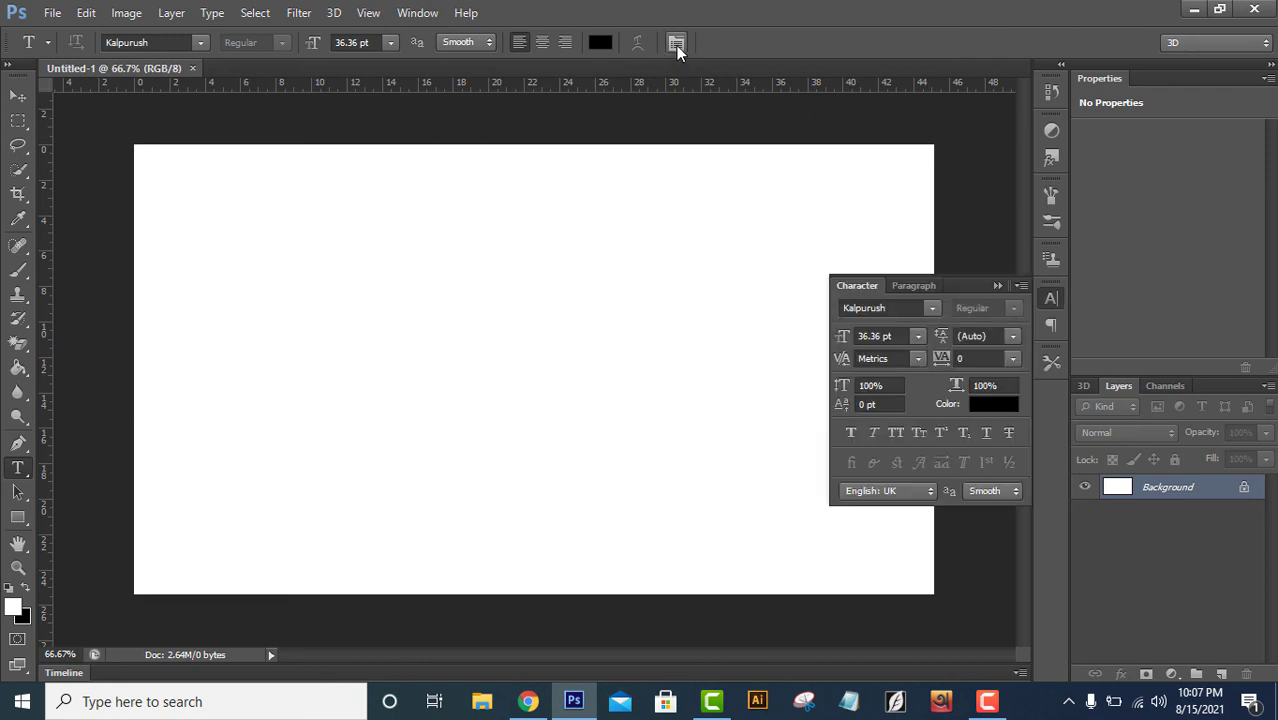
left_click(908, 308)
type("P")
left_click(997, 287)
left_click(994, 287)
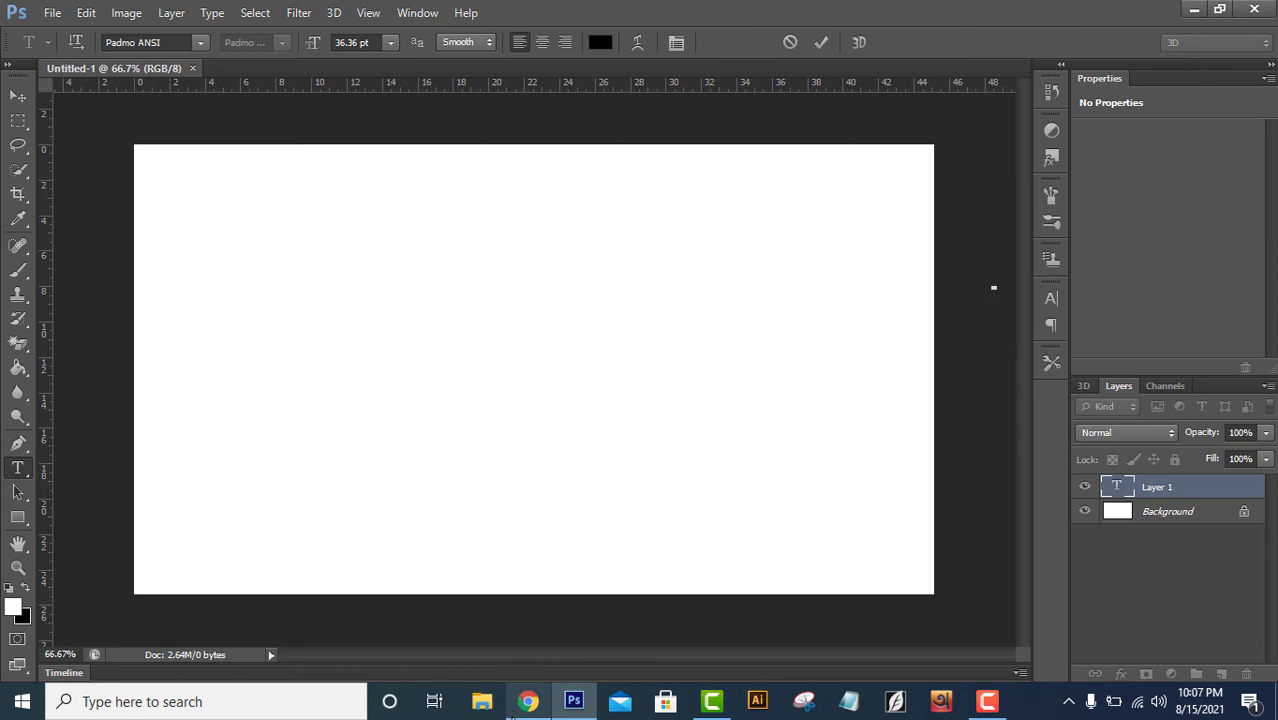
- Copy ব্যাগ্রাউন্ড from the Google search box and return to Photoshop
left_click(513, 704)
left_click(309, 28)
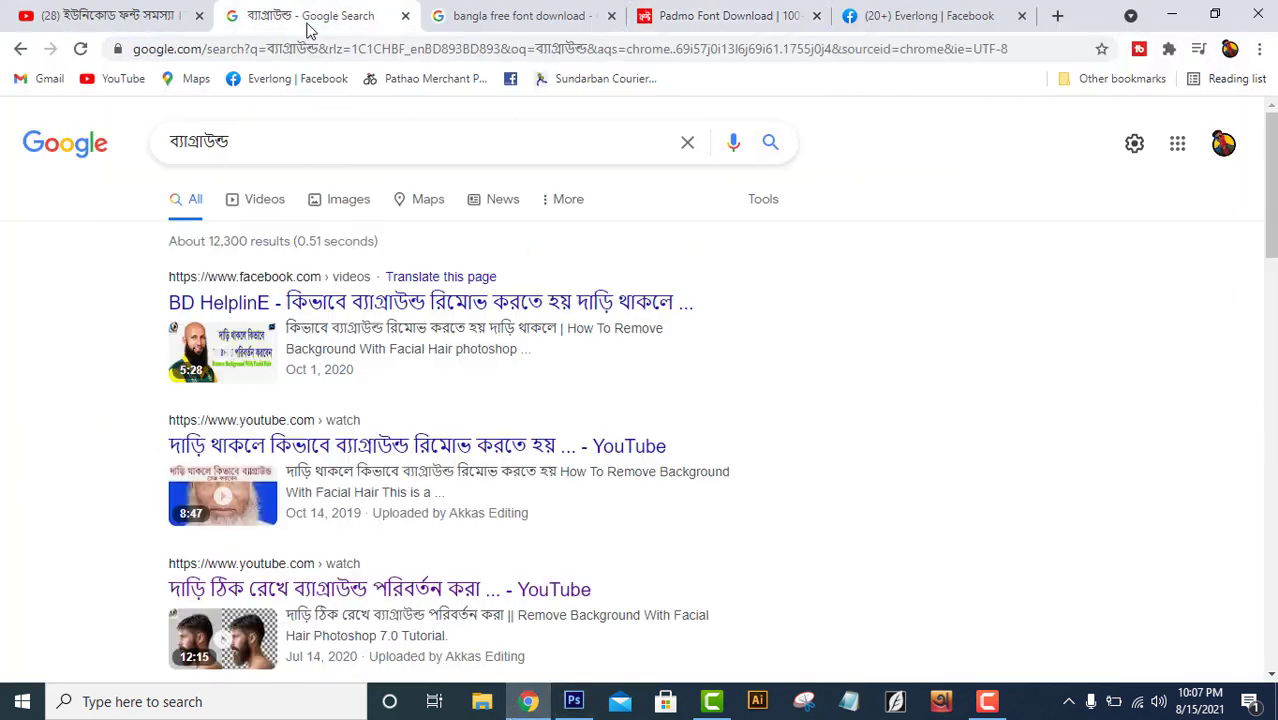
left_click_drag(230, 141, 170, 141)
key("ctrl+c")
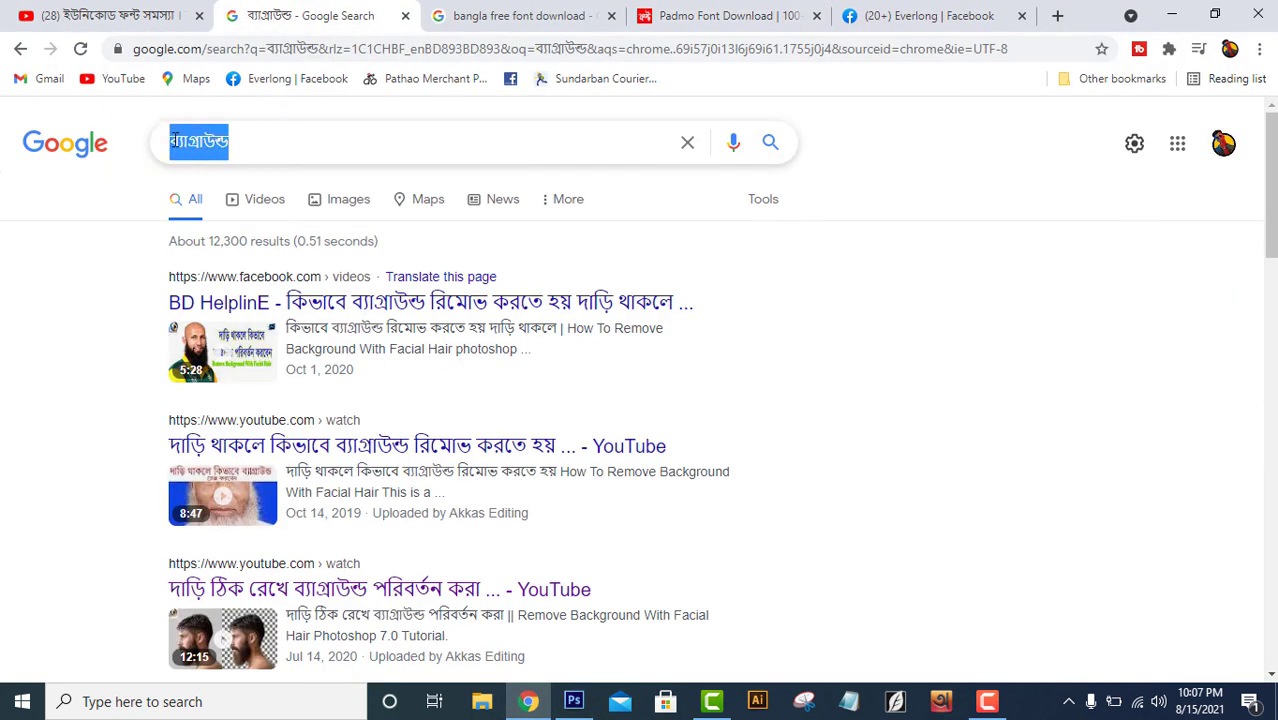
right_click(175, 141)
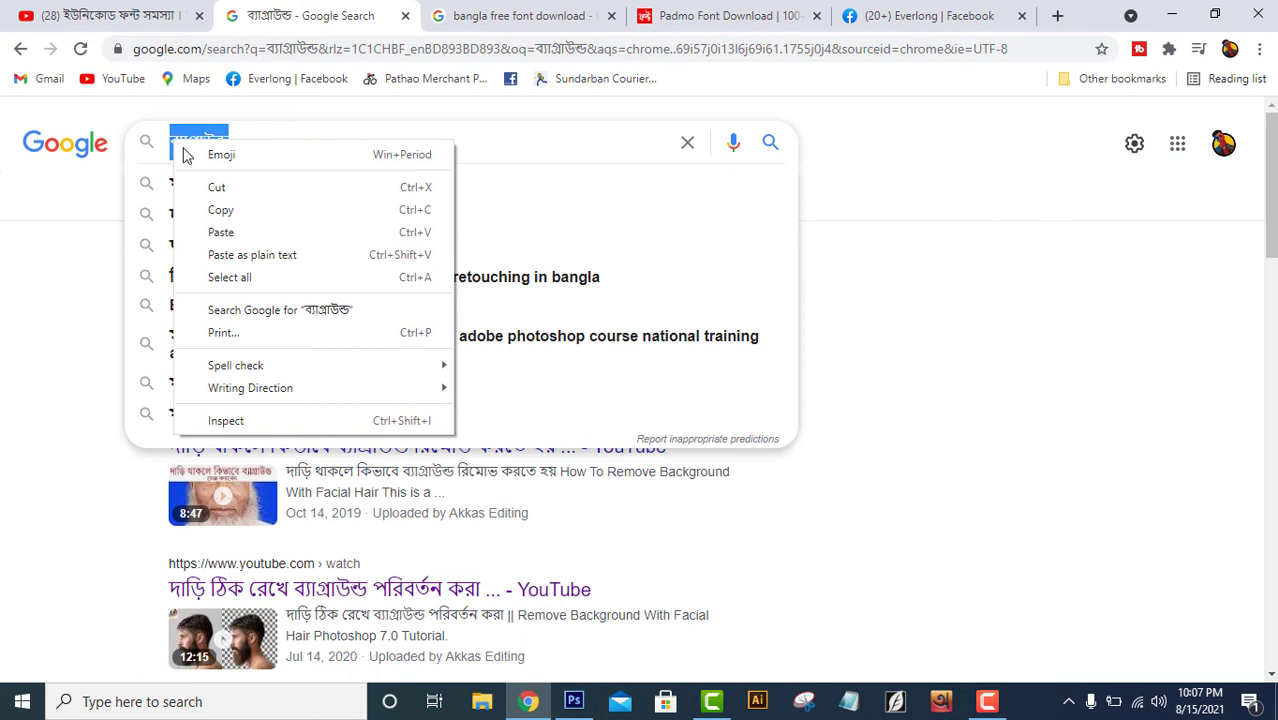
left_click(193, 209)
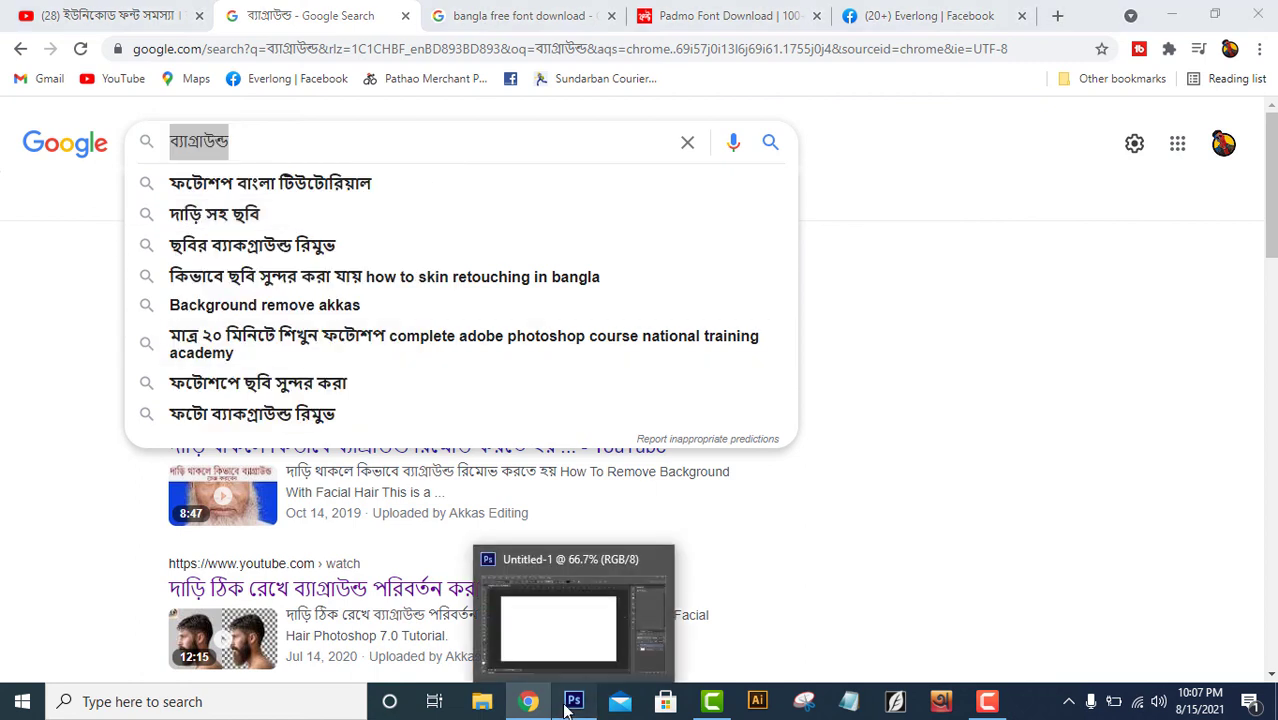
left_click(574, 701)
- Paste ব্যাগ্রাউন্ড as text on the canvas and commit it
left_click(282, 393)
key("ctrl+v")
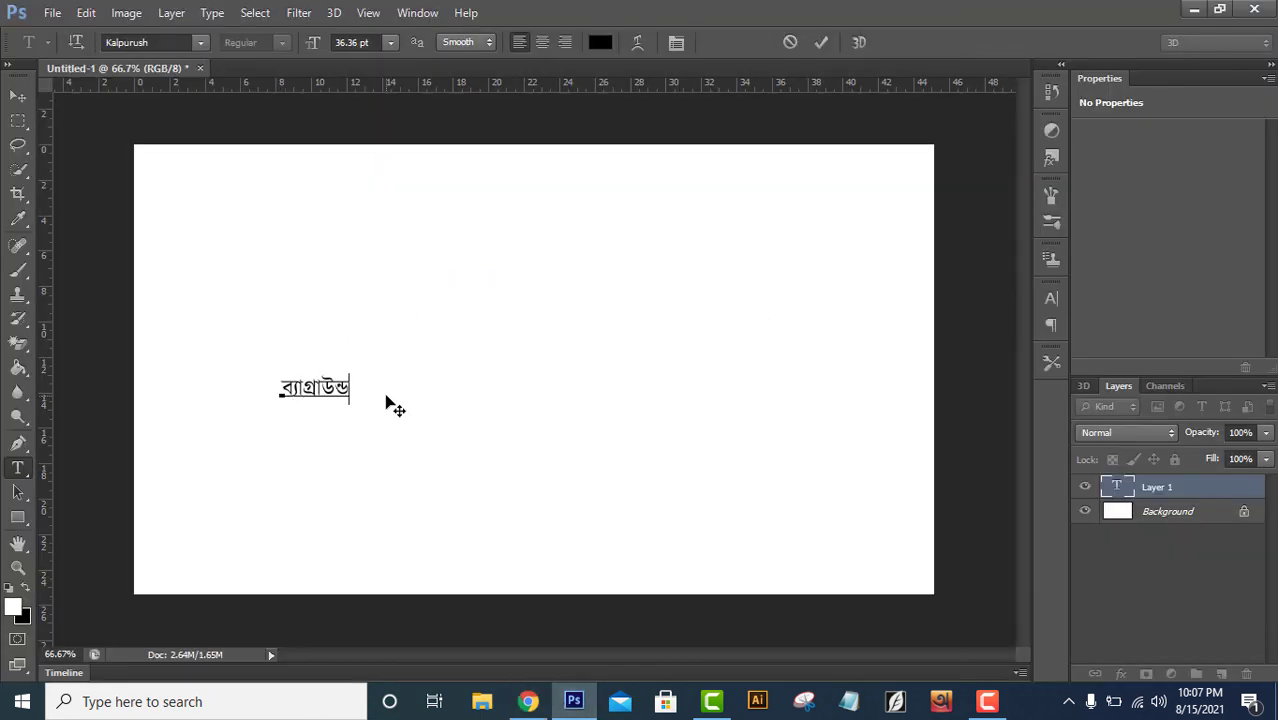
left_click(818, 43)
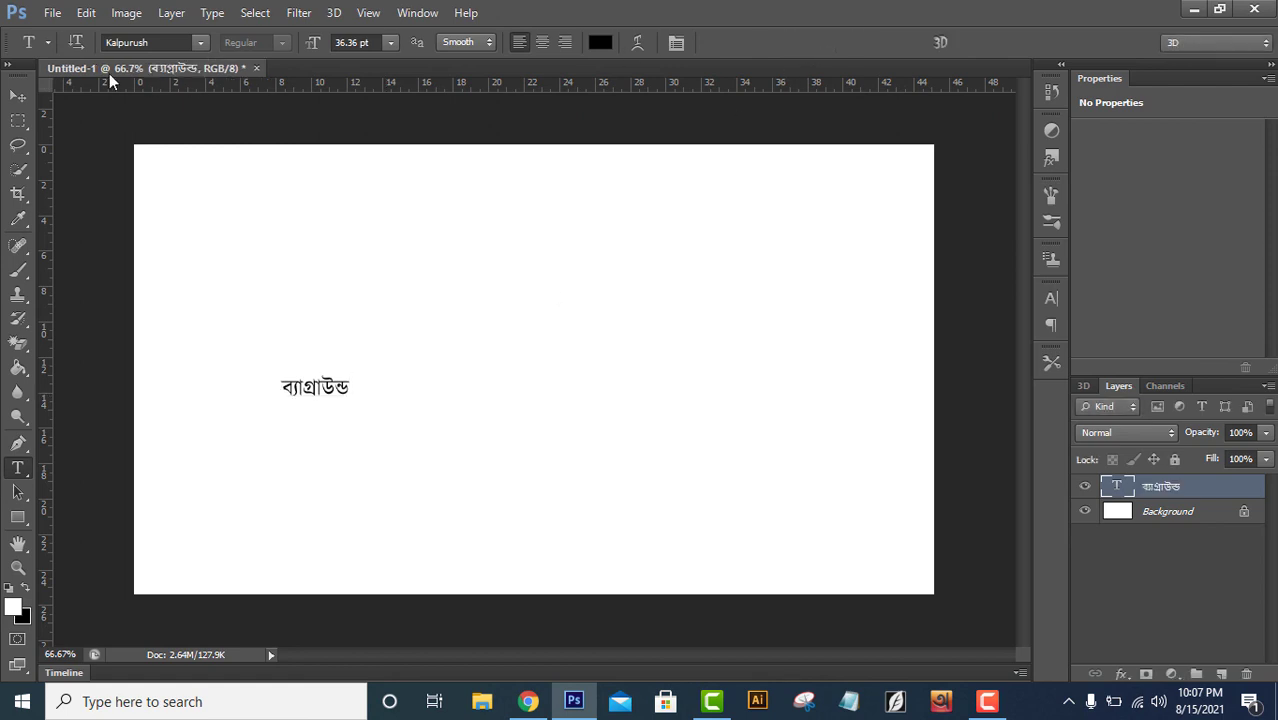
- Scale the text up about five times and move it higher on the canvas
left_click(18, 96)
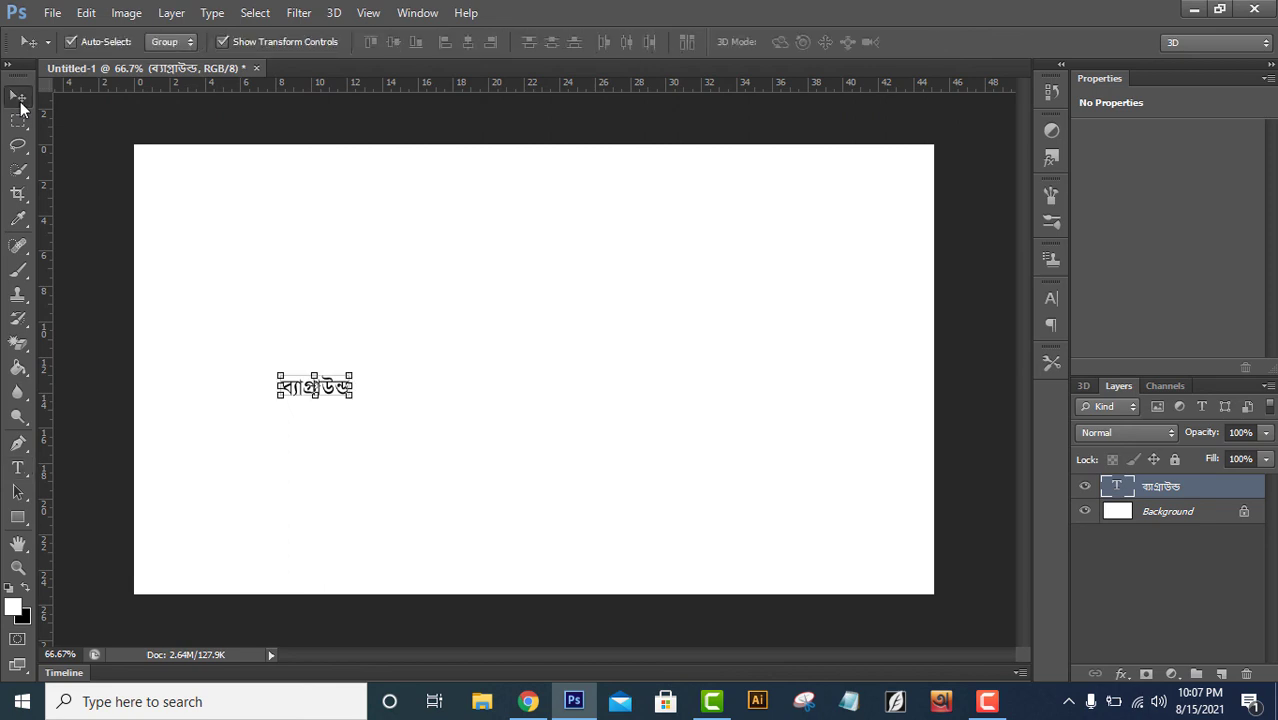
left_click_drag(350, 398, 657, 498)
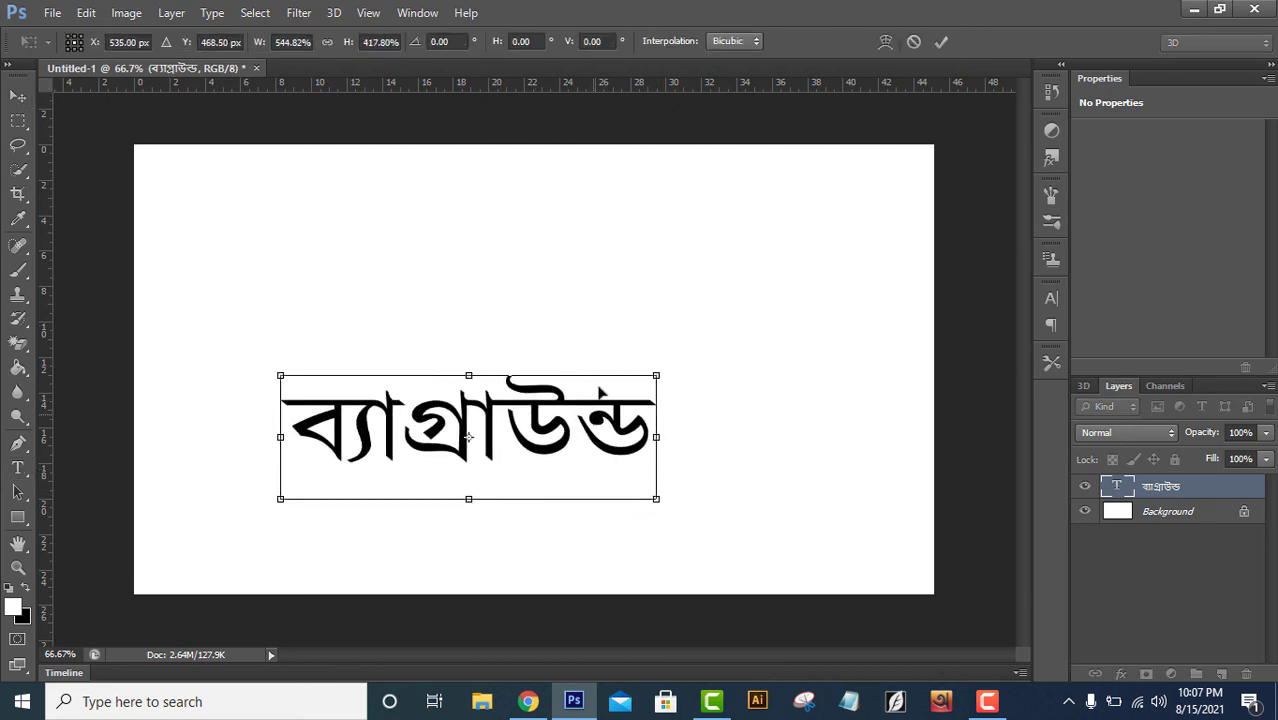
left_click_drag(595, 408, 603, 360)
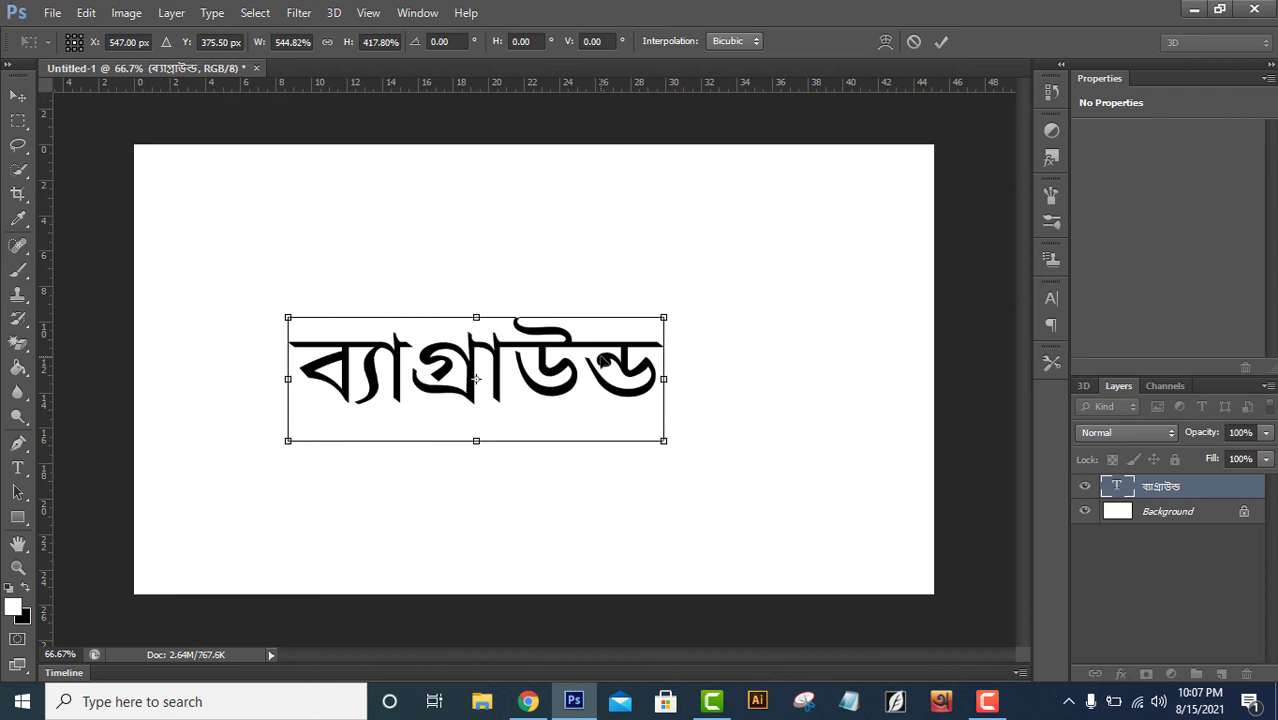